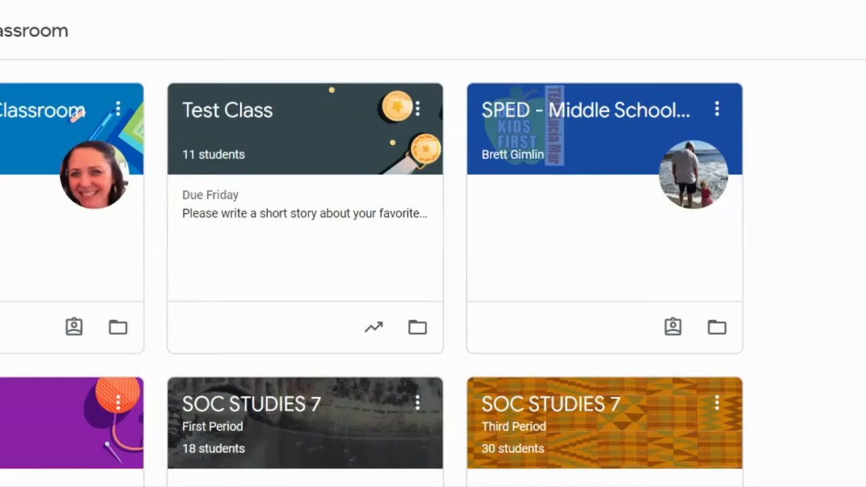
- Scroll down through the class cards on the Classes page and back up
scroll(433, 263, "down", 2)
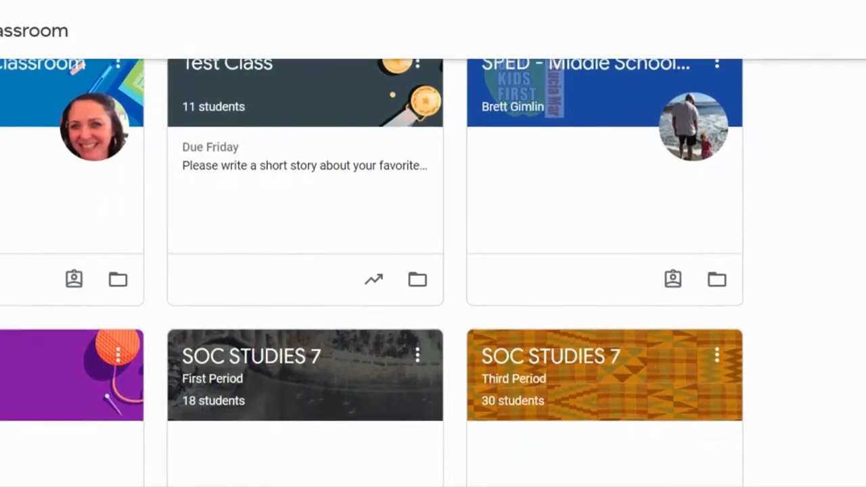
scroll(432, 263, "down", 3)
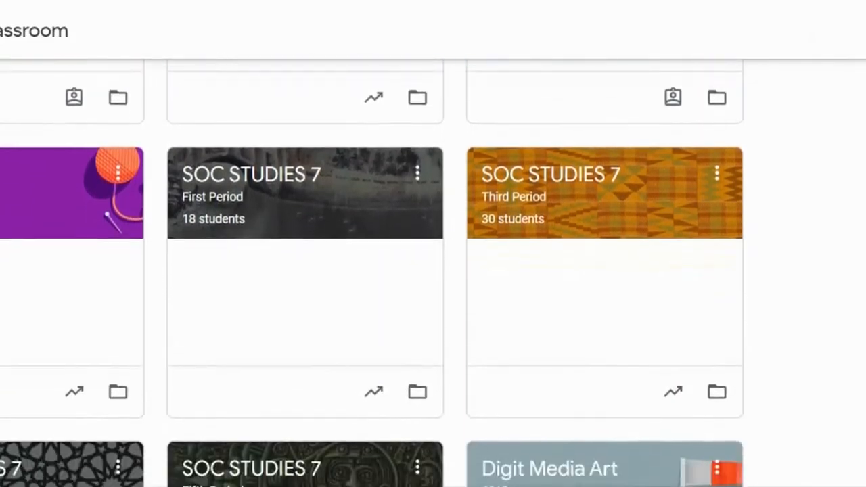
scroll(432, 262, "down", 1)
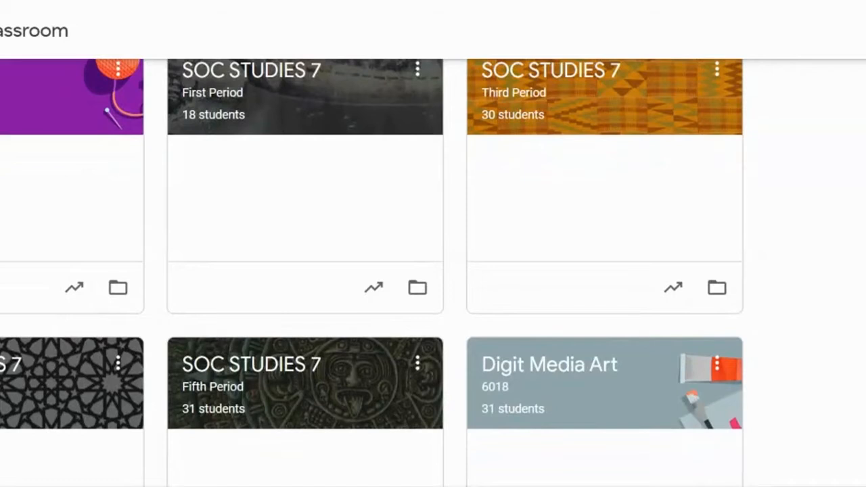
scroll(433, 262, "up", 2)
scroll(433, 263, "up", 4)
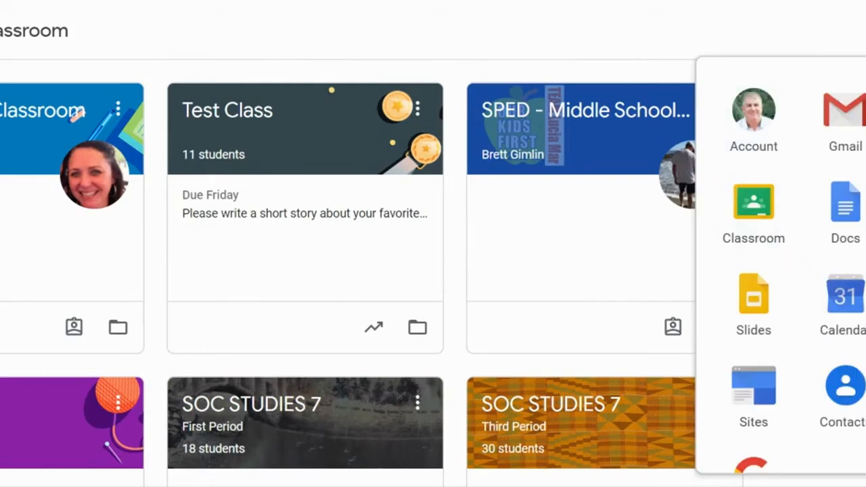
- Close the Google apps list, then look at the Join class and Create class options
left_click(786, 40)
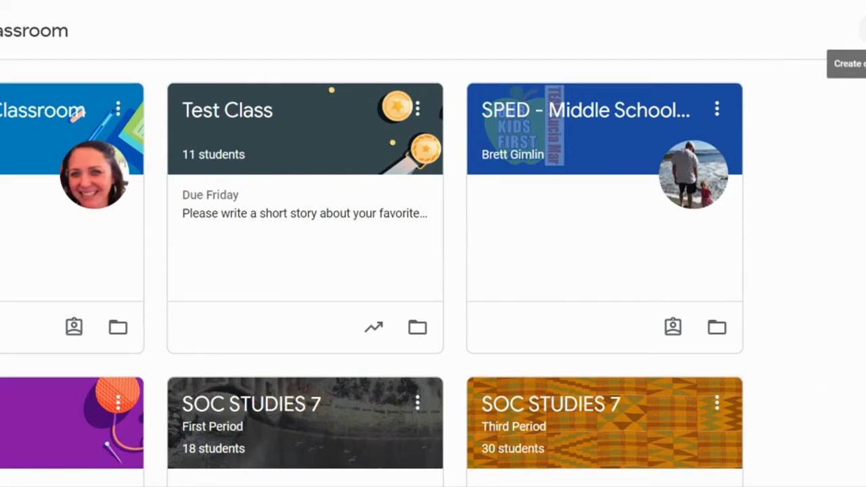
left_click(862, 30)
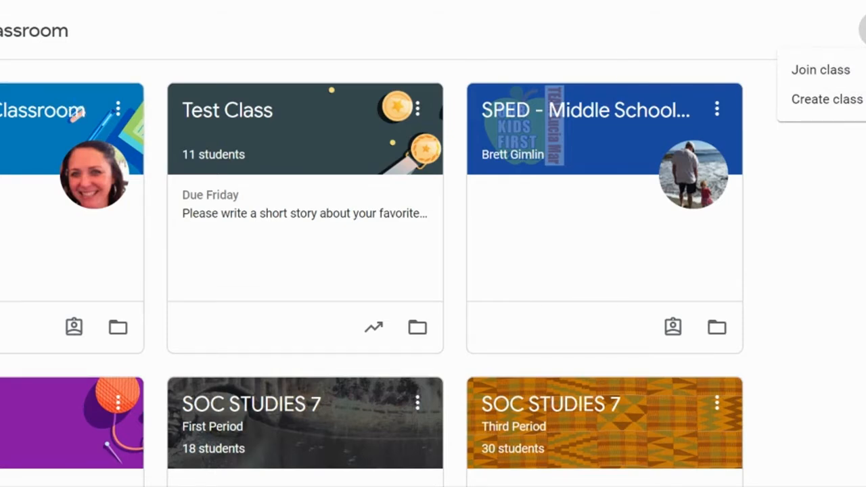
key("Escape")
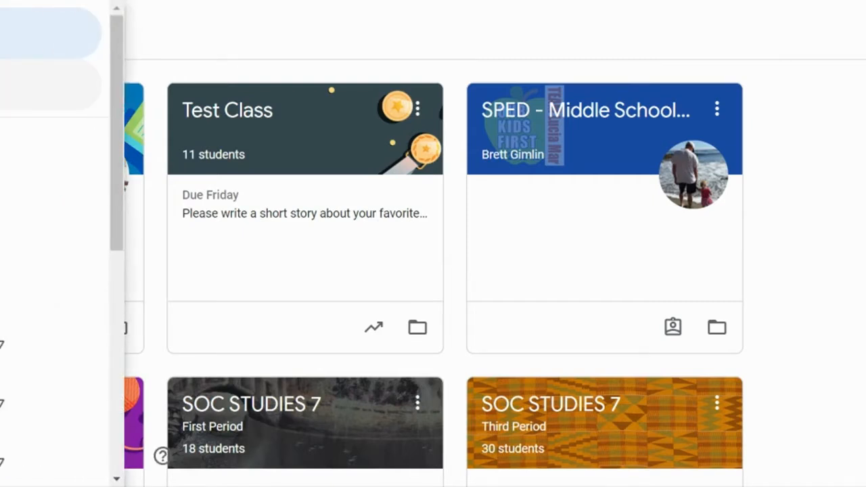
- Step the class calendar back to Mar 8 - Mar 14, 2020, then open To review
left_click(6, 87)
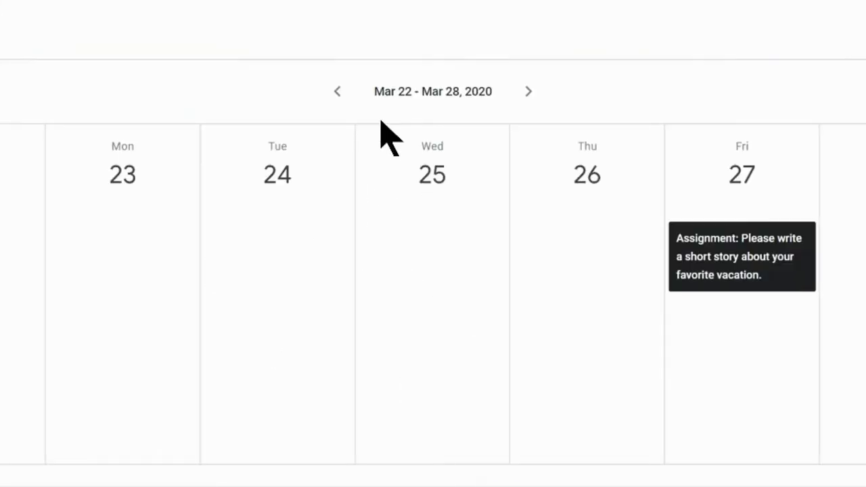
left_click(337, 91)
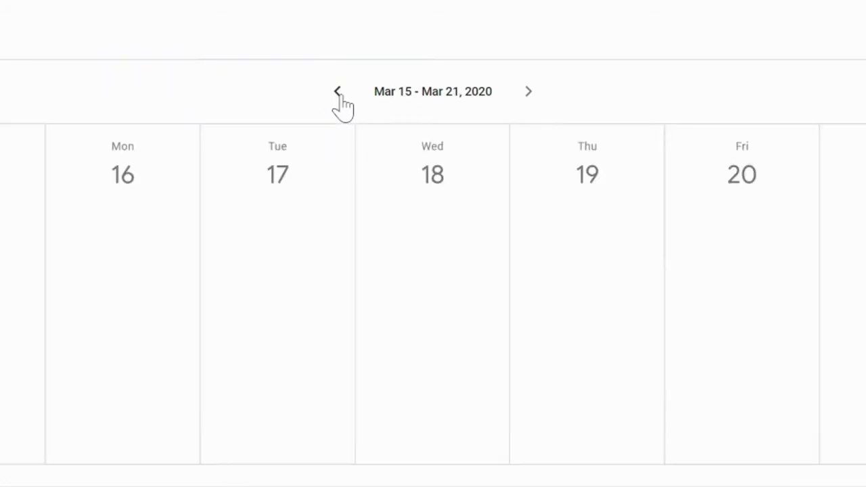
left_click(338, 92)
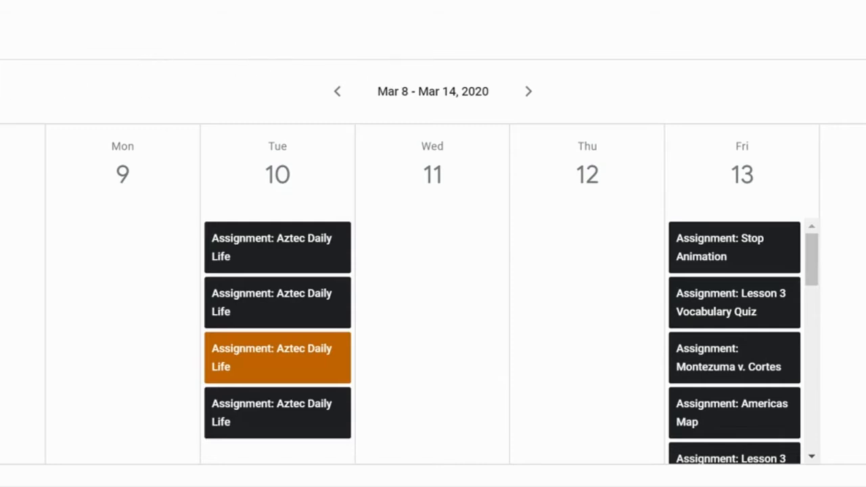
left_click(0, 29)
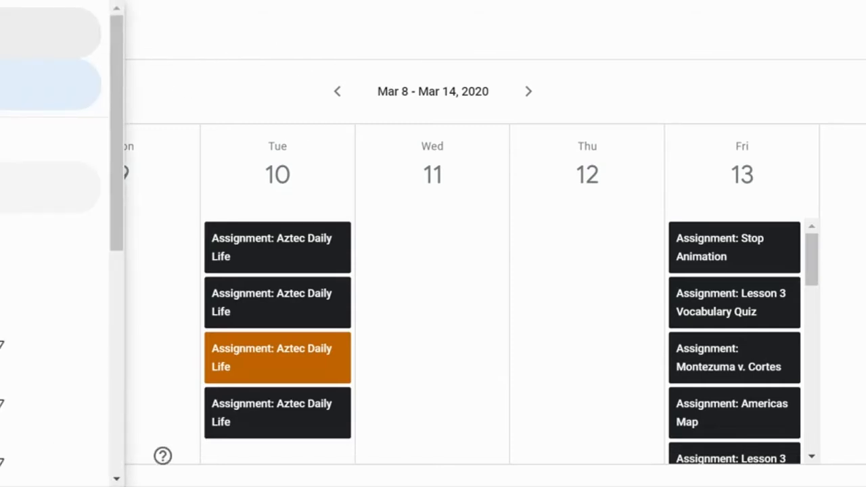
left_click(5, 187)
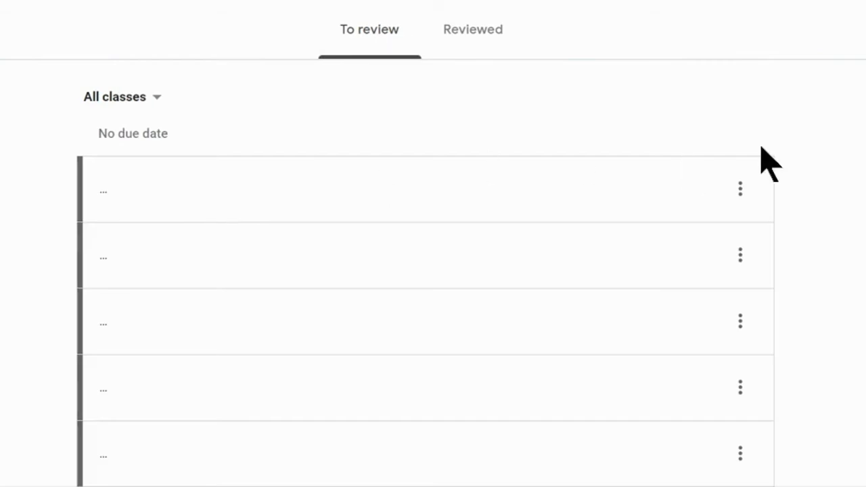
- Go to Settings at the bottom of the Classroom navigation drawer
scroll(842, 177, "down", 1)
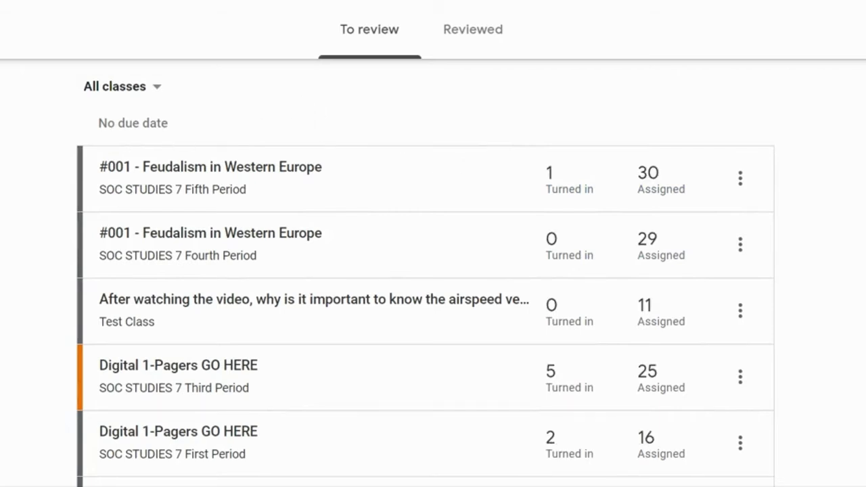
left_click(0, 31)
scroll(51, 203, "down", 1)
scroll(51, 244, "down", 3)
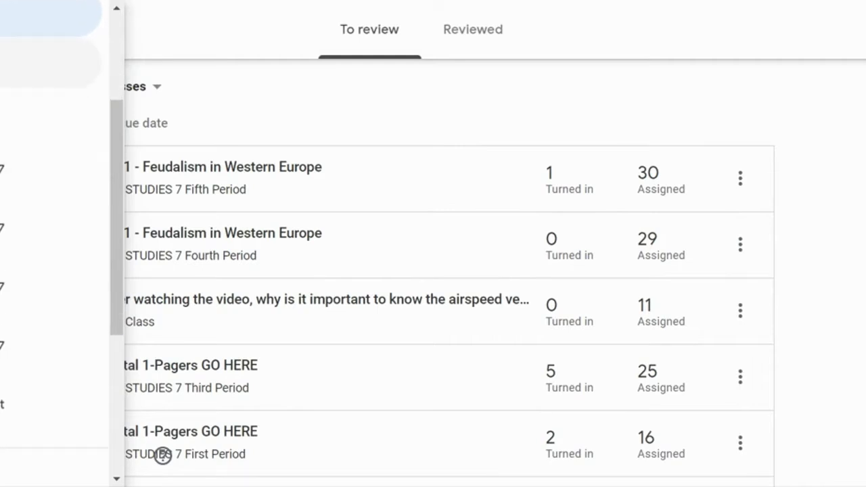
scroll(6, 232, "down", 3)
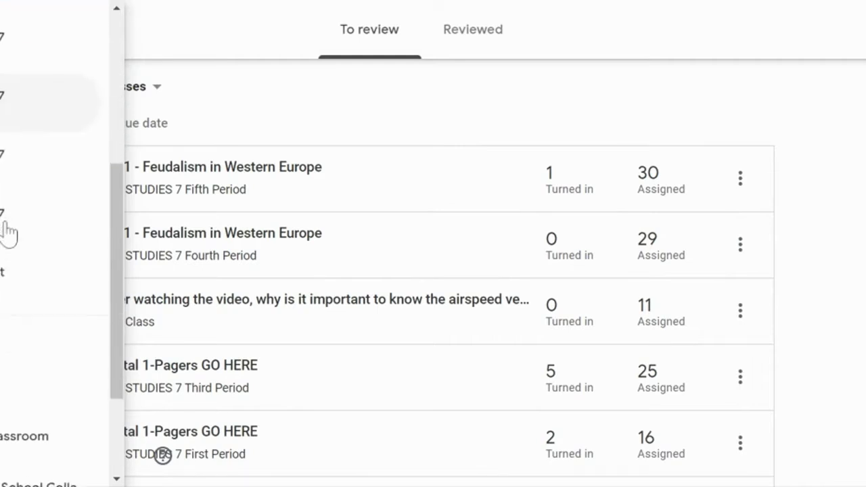
scroll(6, 232, "down", 4)
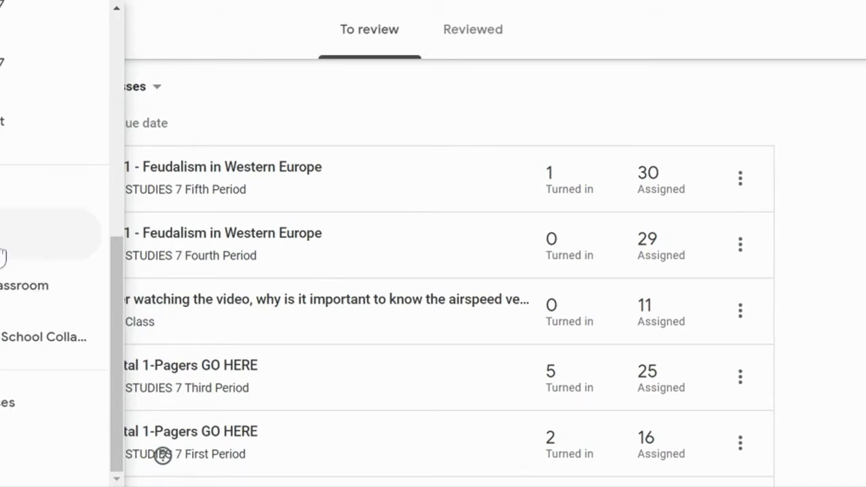
scroll(2, 262, "down", 2)
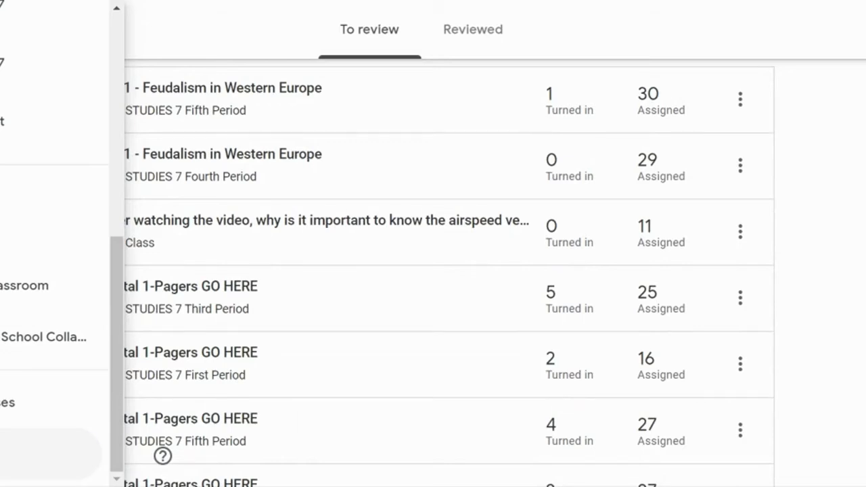
left_click(20, 454)
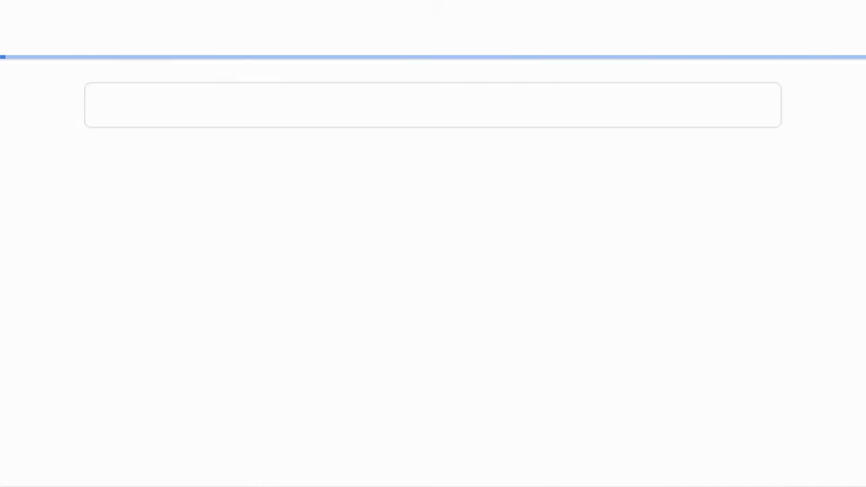
- Switch on Receive email notifications and look through the notification options it reveals
scroll(424, 272, "down", 1)
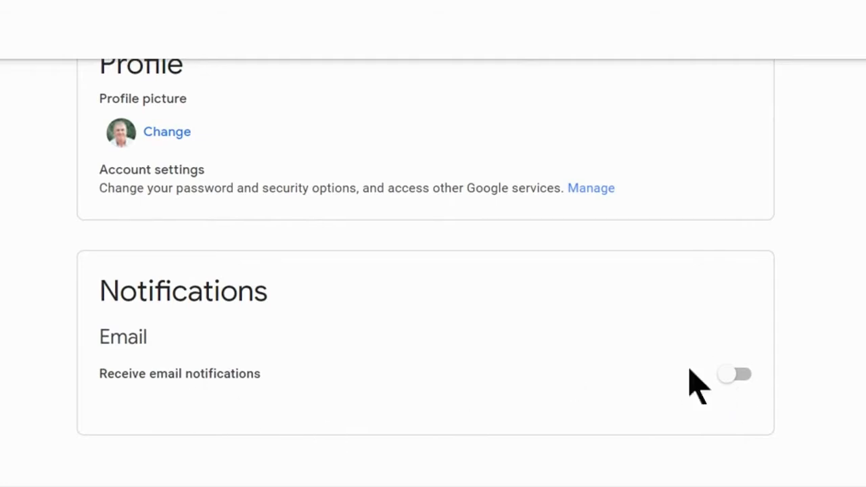
left_click(732, 382)
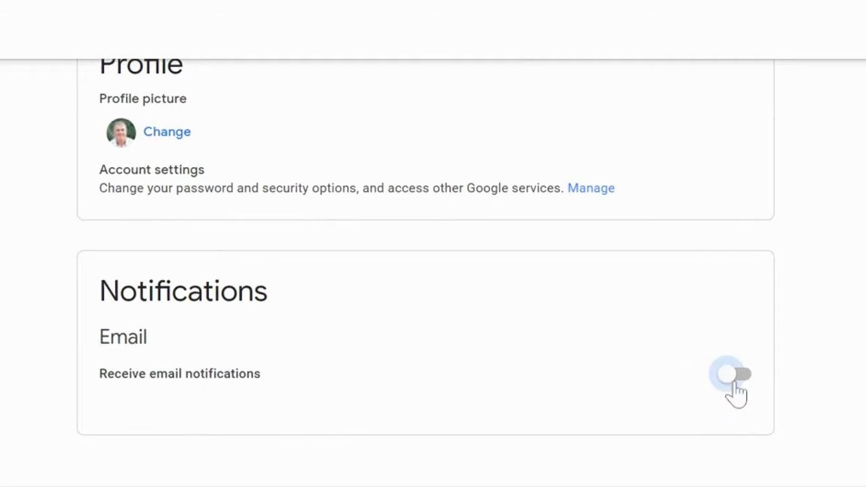
scroll(737, 394, "down", 1)
scroll(737, 392, "down", 3)
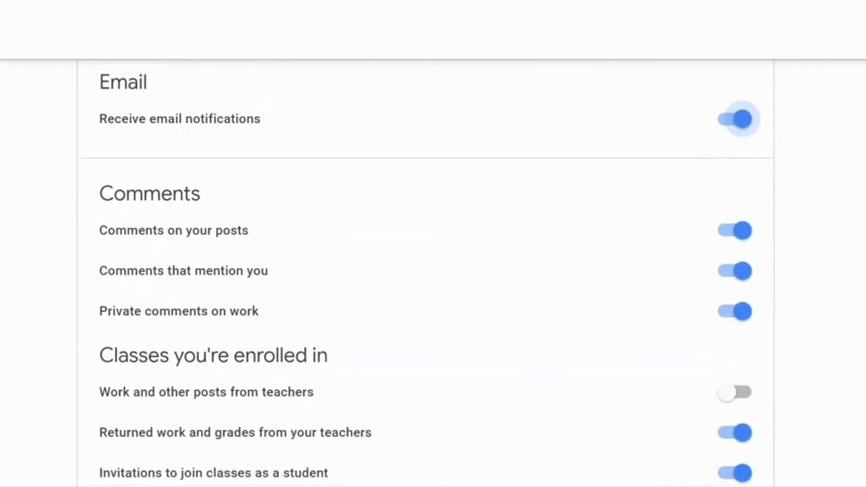
scroll(426, 270, "up", 2)
scroll(426, 271, "down", 1)
scroll(426, 270, "down", 4)
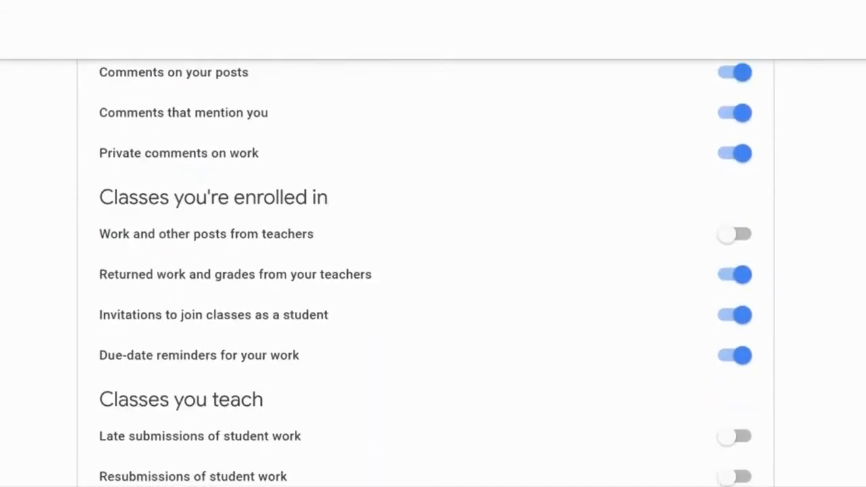
scroll(426, 271, "down", 2)
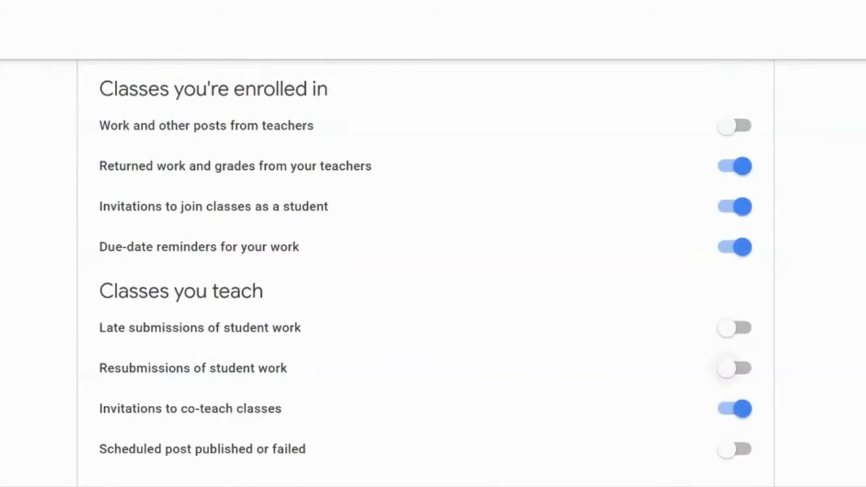
scroll(796, 359, "down", 3)
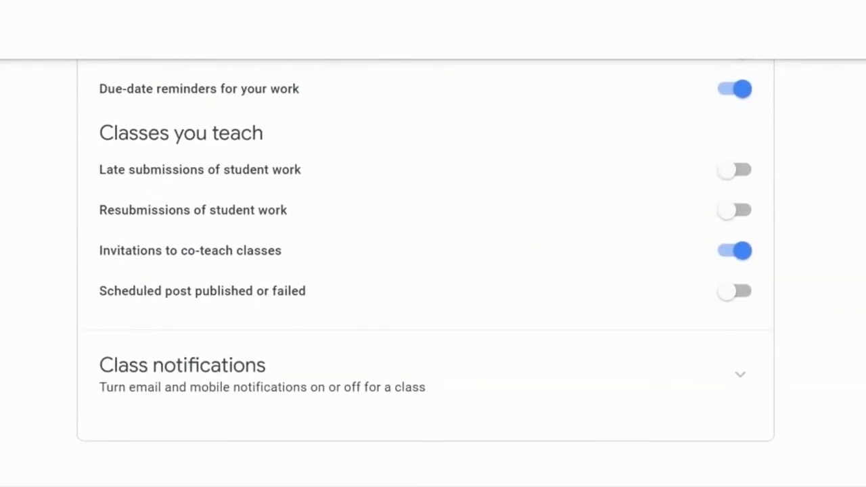
scroll(426, 270, "down", 1)
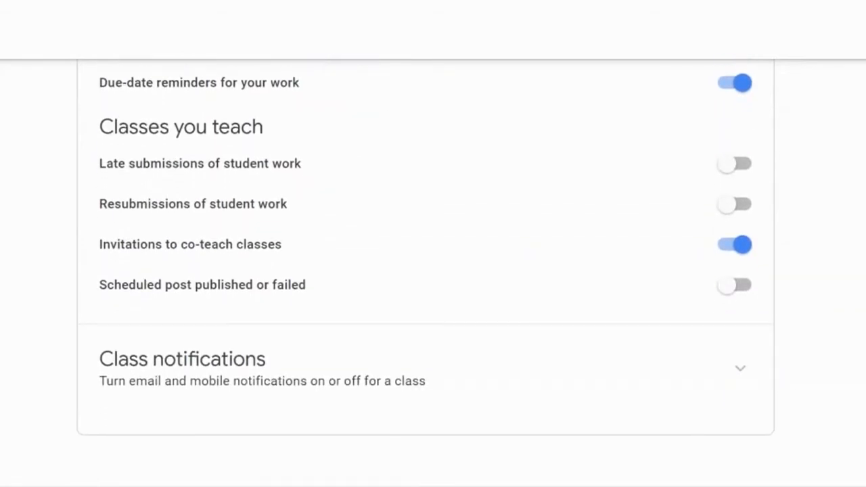
- Expand the per-class notification switches, then turn email notifications back off
left_click(741, 371)
scroll(744, 381, "down", 3)
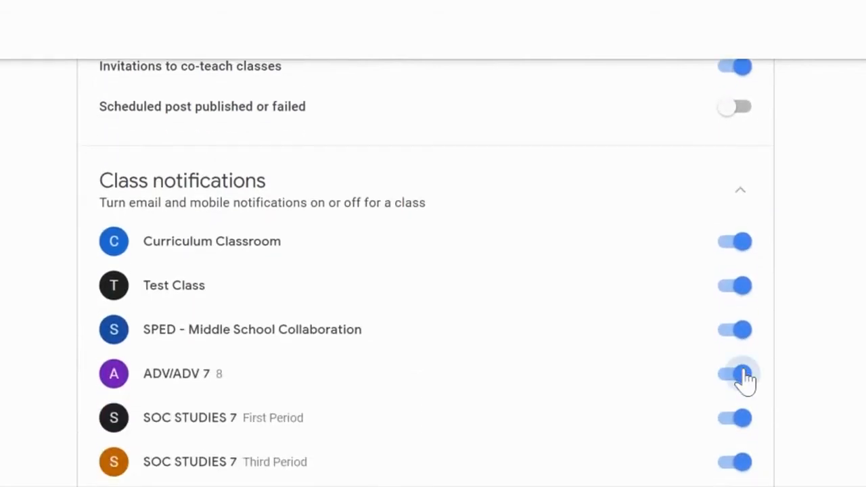
scroll(700, 277, "down", 3)
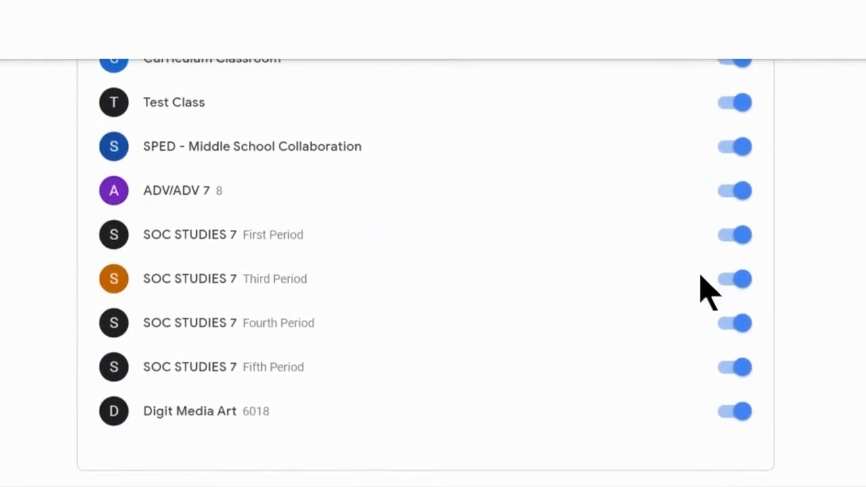
scroll(701, 277, "up", 6)
scroll(426, 272, "up", 5)
scroll(426, 270, "up", 1)
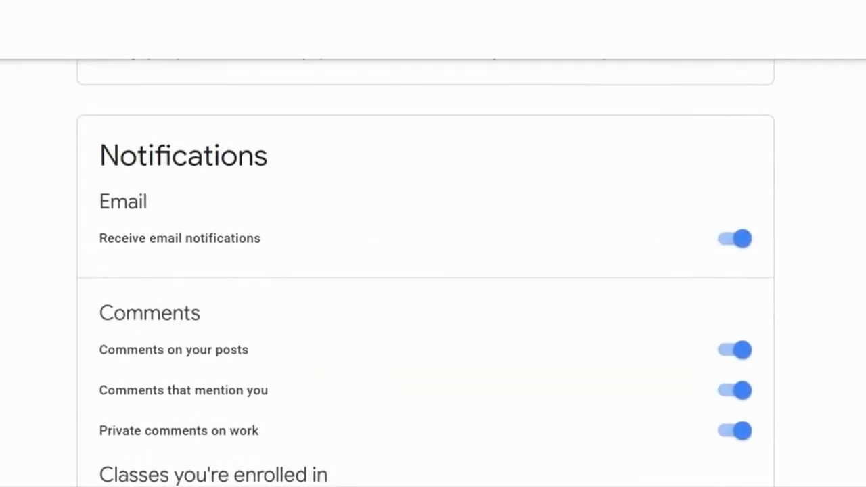
left_click(743, 251)
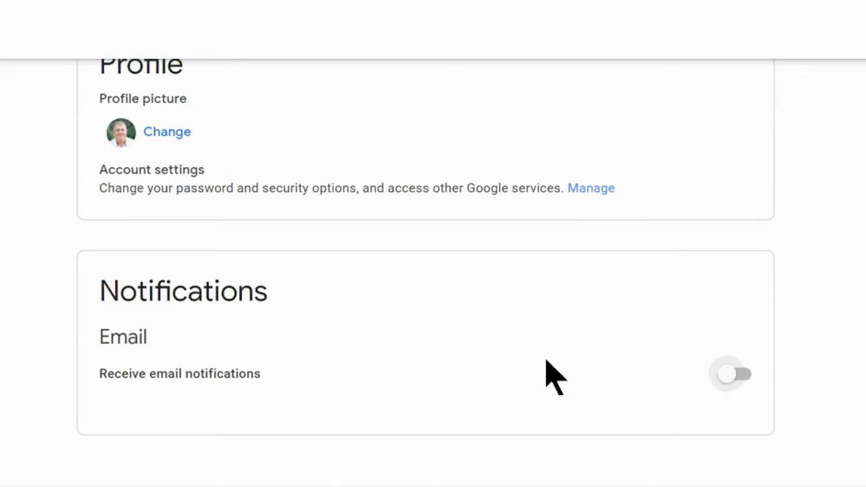
scroll(551, 375, "up", 1)
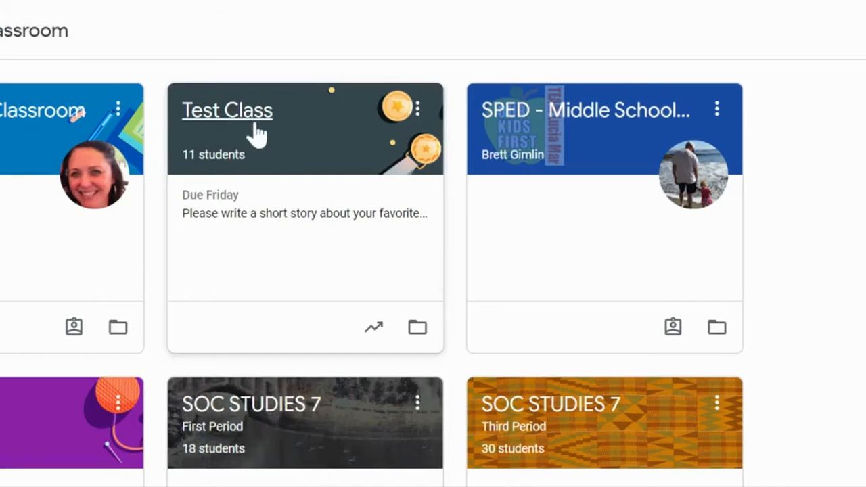
left_click(256, 133)
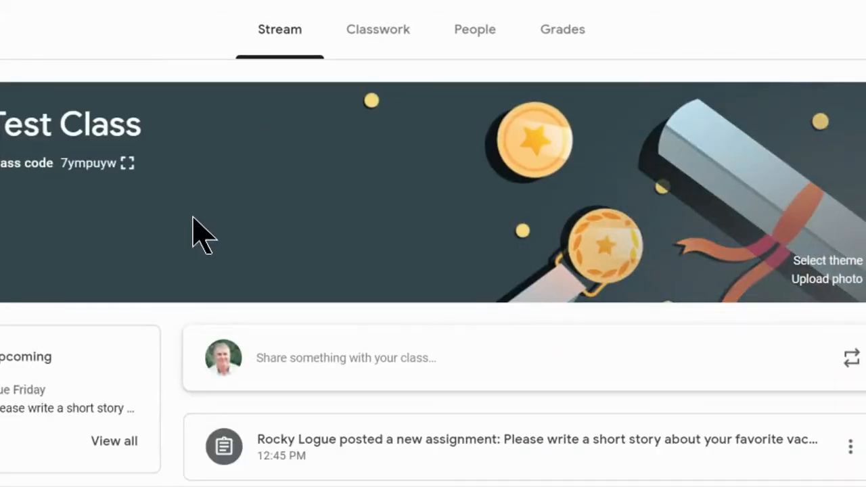
scroll(195, 229, "down", 1)
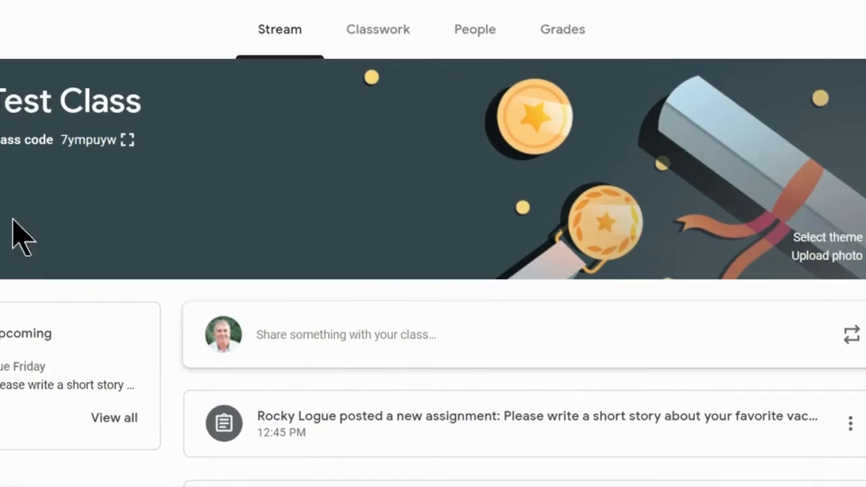
scroll(186, 392, "down", 2)
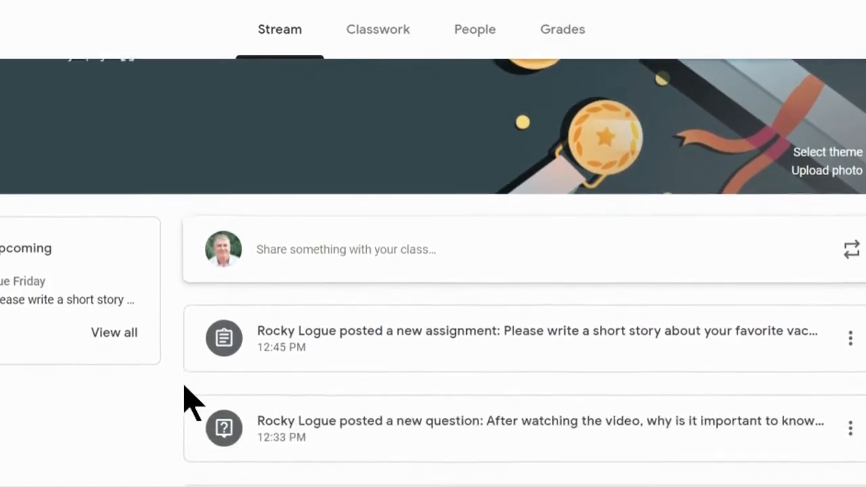
scroll(186, 399, "down", 1)
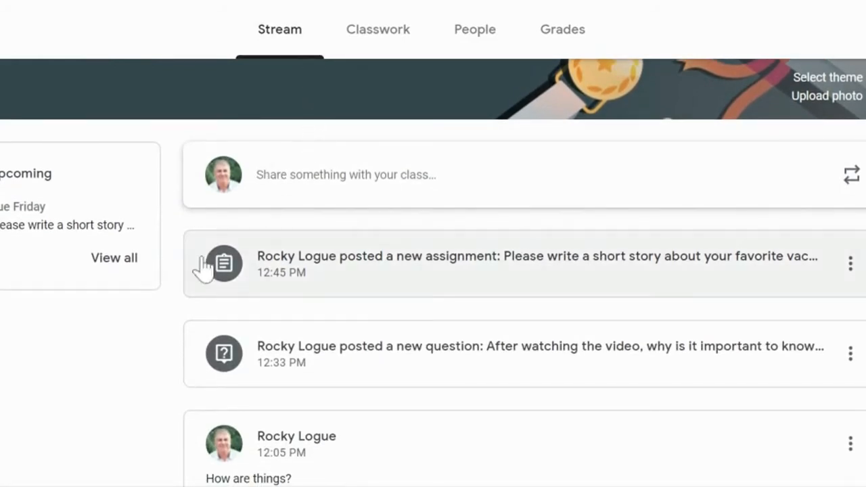
scroll(174, 293, "down", 3)
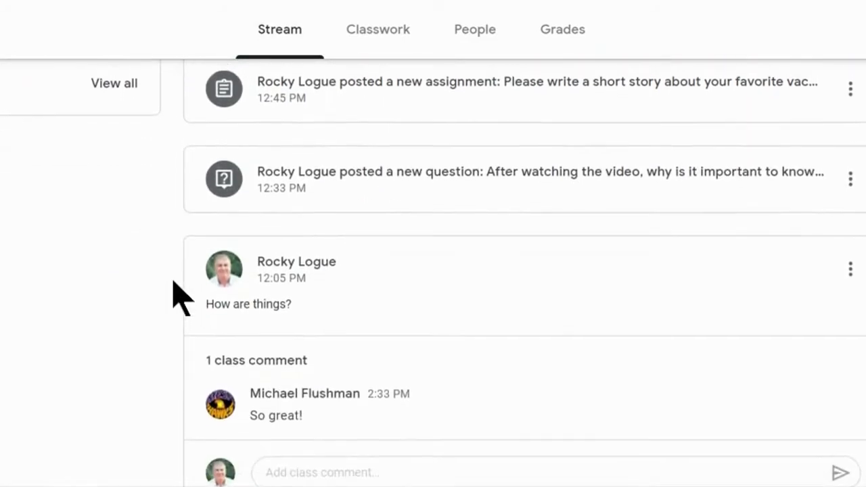
scroll(174, 293, "down", 2)
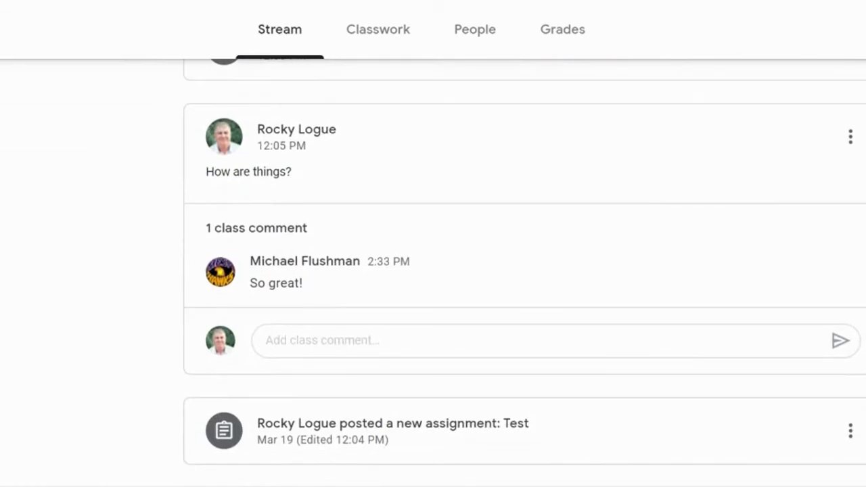
scroll(174, 324, "up", 5)
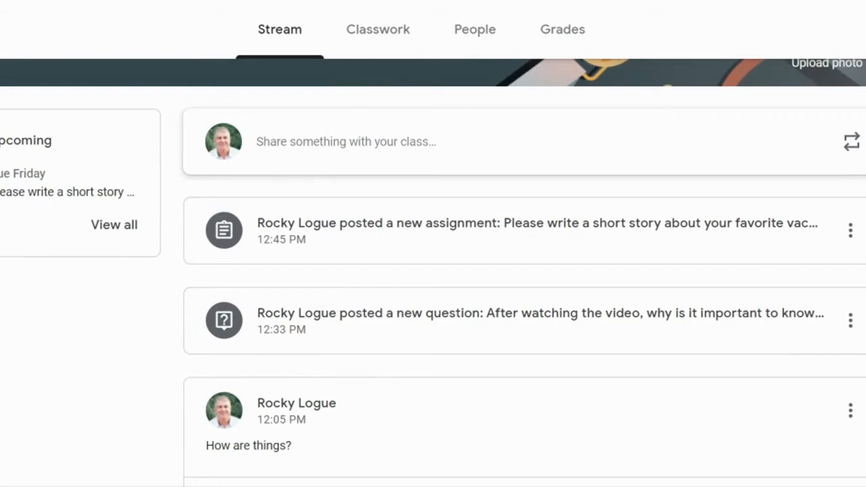
scroll(433, 270, "up", 1)
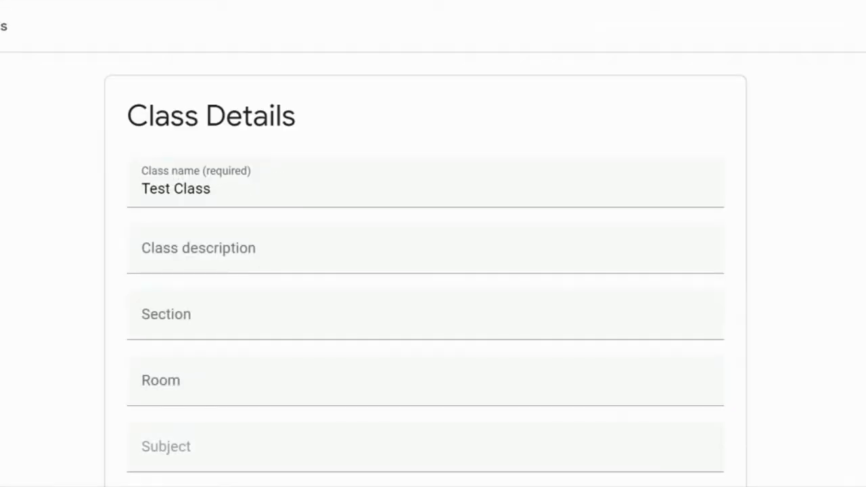
- Leave stream posting unchanged and set Classwork on the stream to Hide notifications
scroll(744, 223, "down", 3)
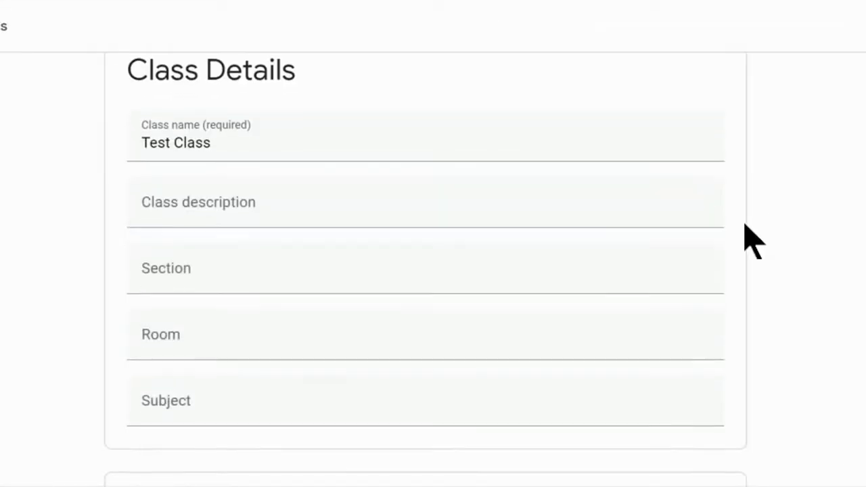
scroll(744, 224, "up", 3)
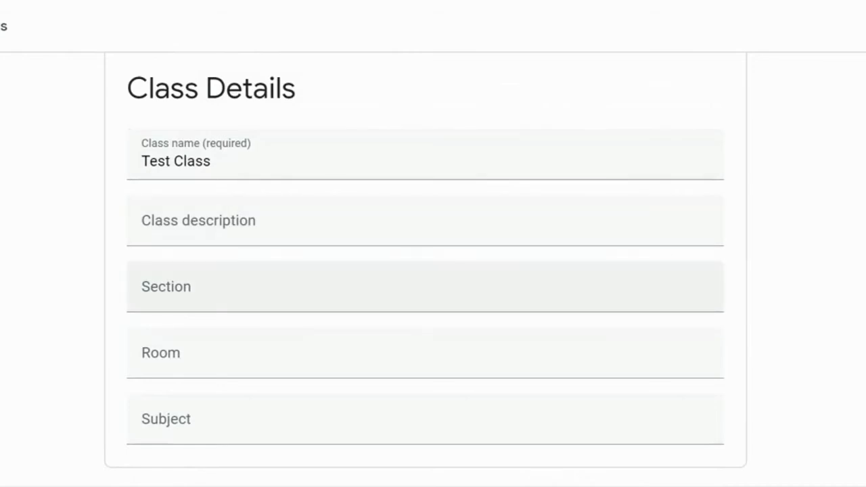
scroll(433, 284, "down", 1)
scroll(433, 271, "down", 5)
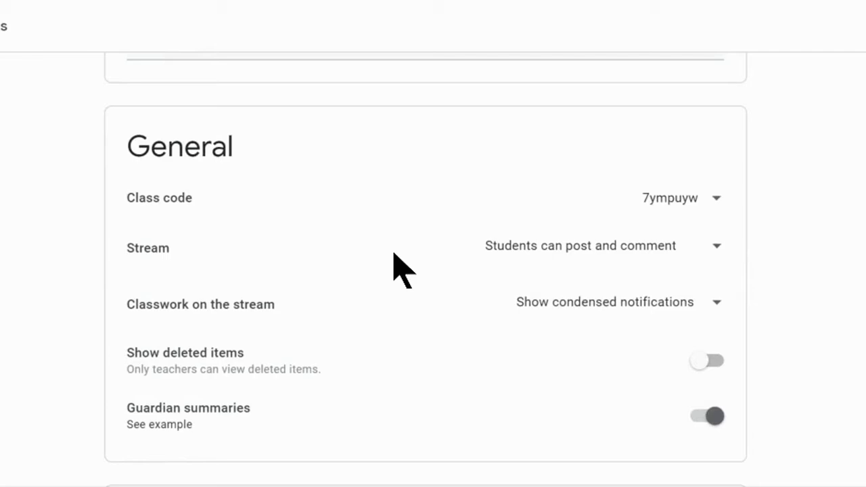
left_click(717, 250)
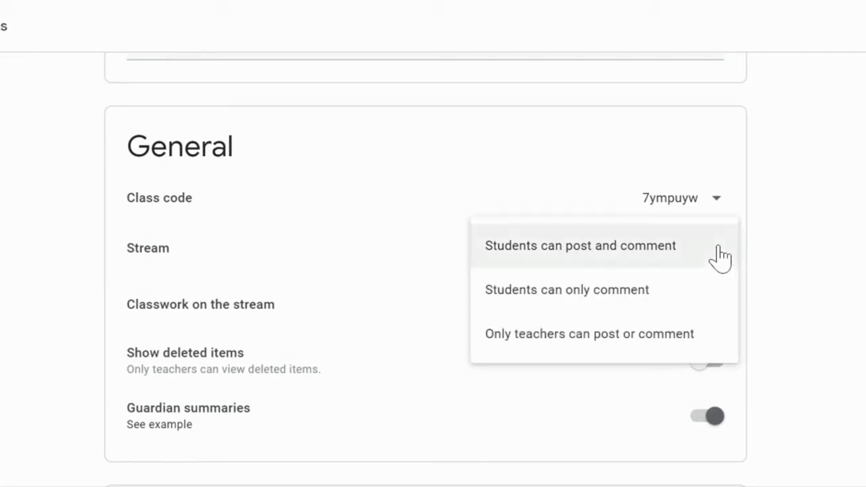
left_click(802, 234)
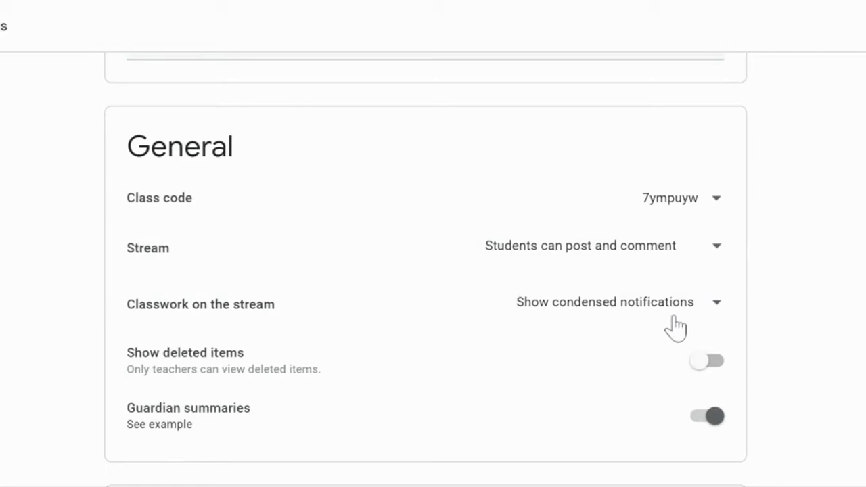
left_click(714, 306)
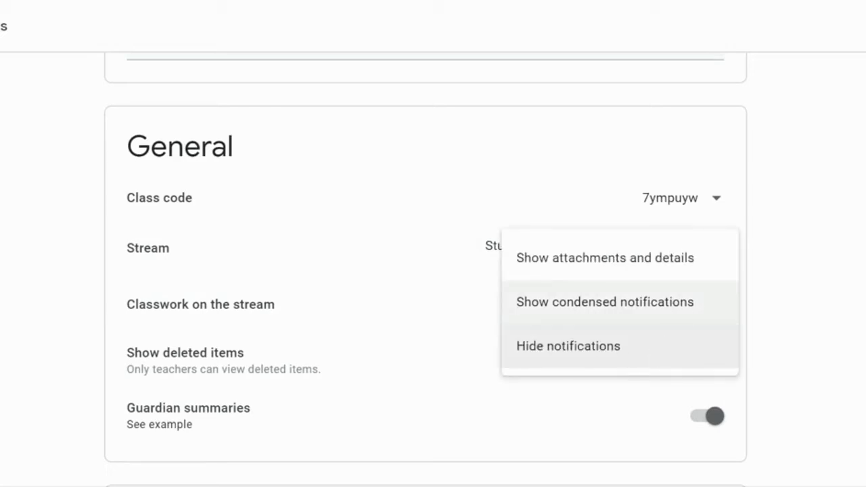
left_click(600, 347)
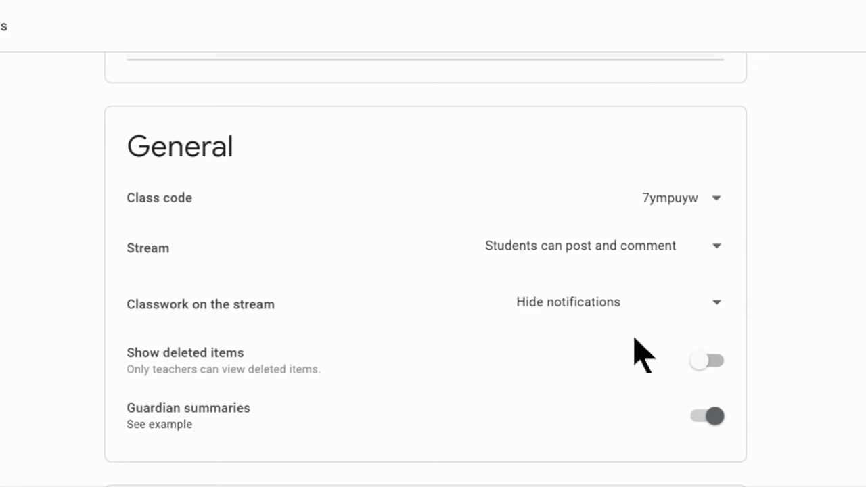
- Show the three posting permission options of the Stream dropdown in General settings
left_click(718, 262)
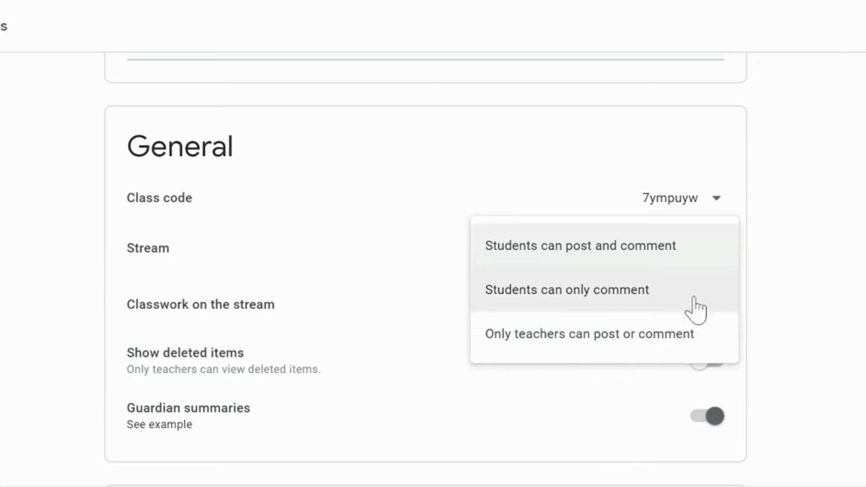
- Close the Stream choices and look over Overall grade calculation, keeping No overall grade
left_click(827, 267)
scroll(827, 266, "down", 3)
scroll(819, 263, "down", 2)
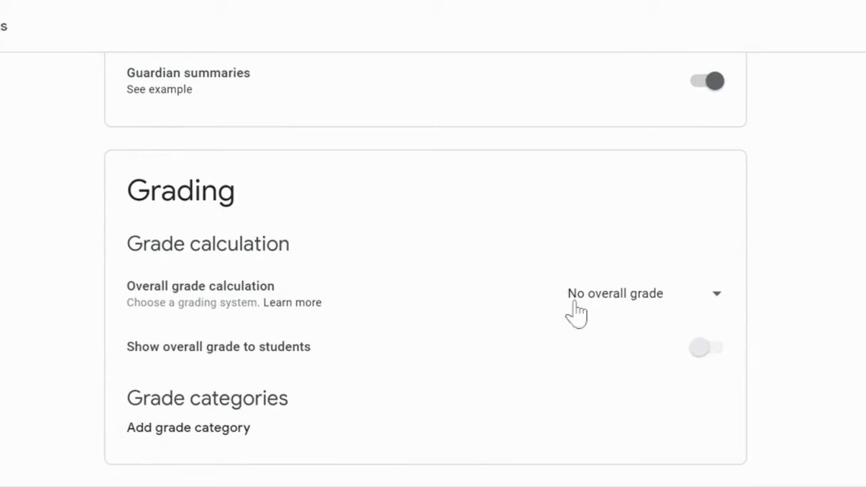
left_click(598, 310)
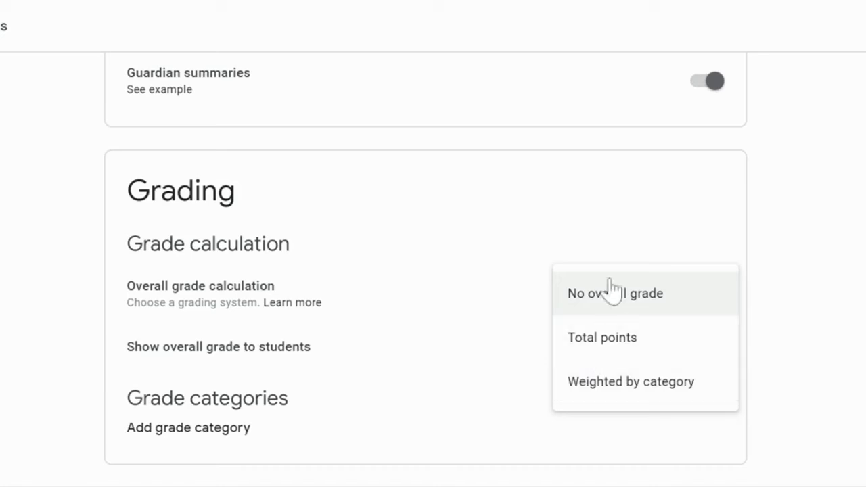
left_click(781, 231)
scroll(788, 246, "up", 3)
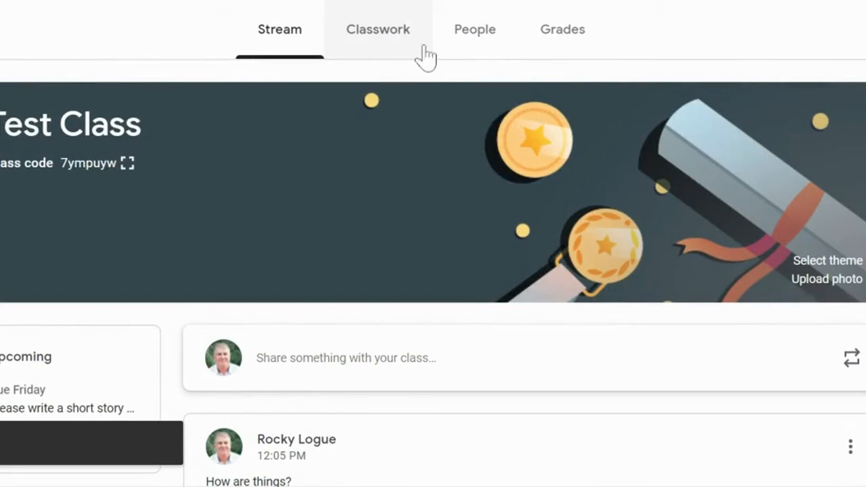
- Switch to the Classwork tab showing the Essays, Check ups and Assessments topics
left_click(376, 50)
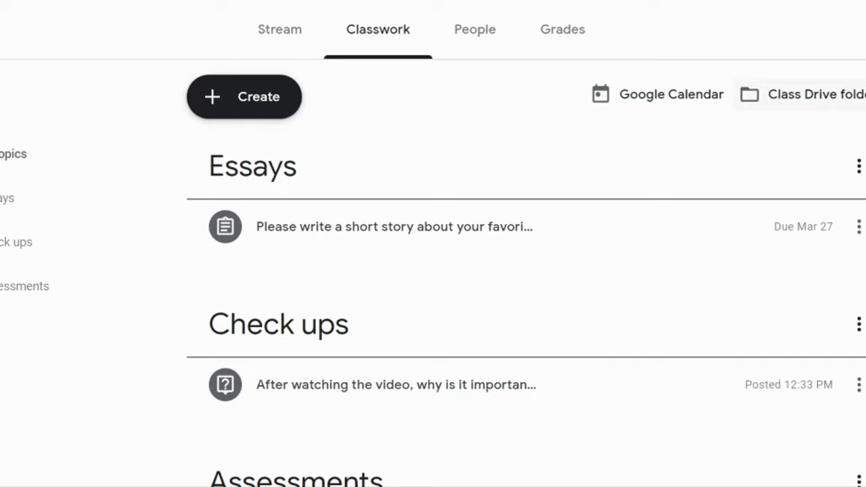
- On People, search for a colleague by name and invite them as co-teacher
left_click(488, 34)
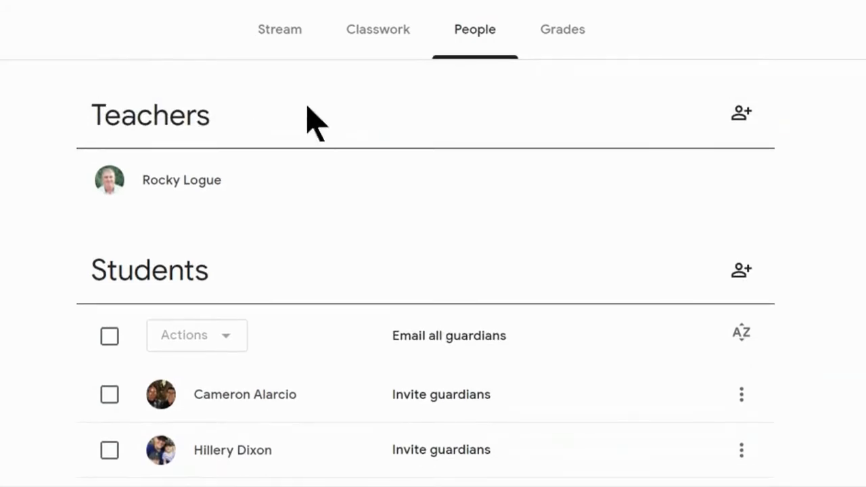
left_click(737, 114)
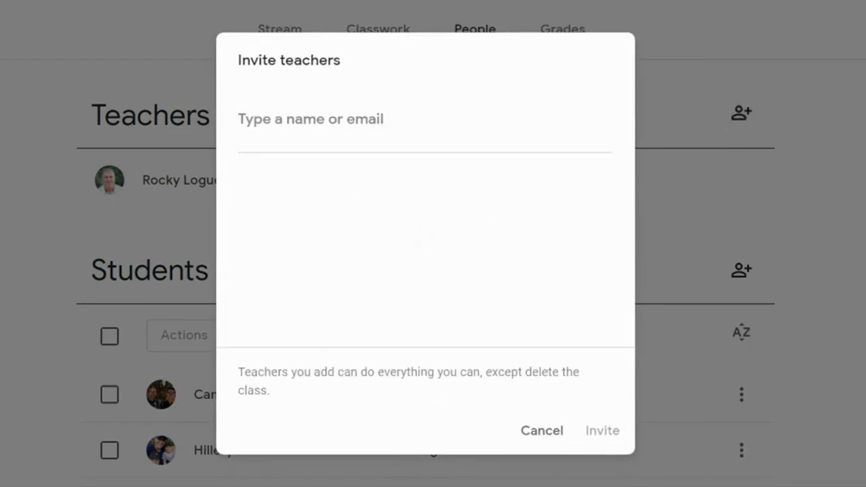
type("Hel")
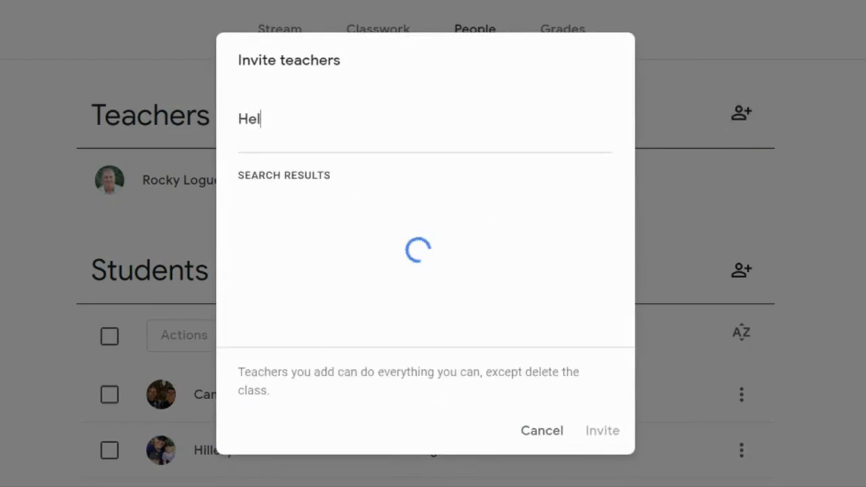
key("BackSpace")
key("BackSpace")
type("aley")
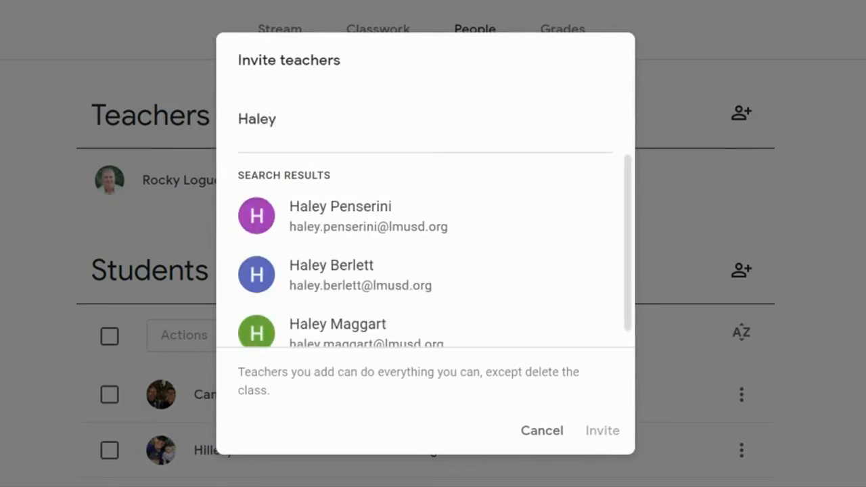
left_click(330, 215)
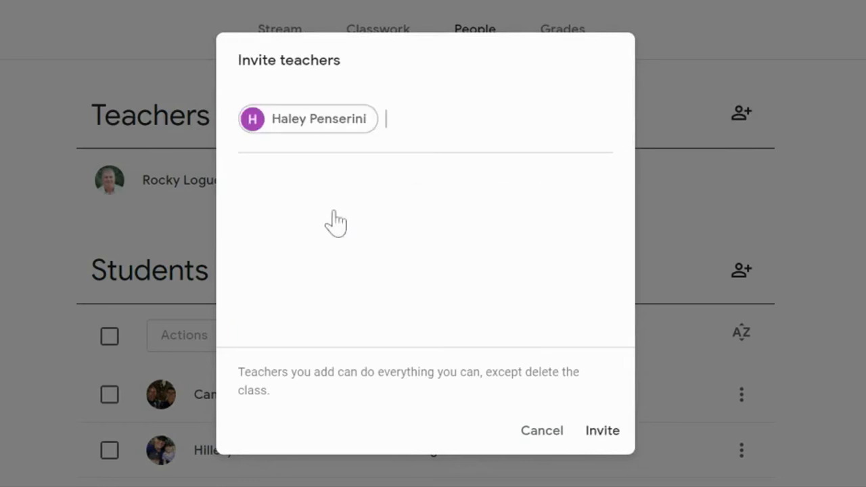
left_click(600, 433)
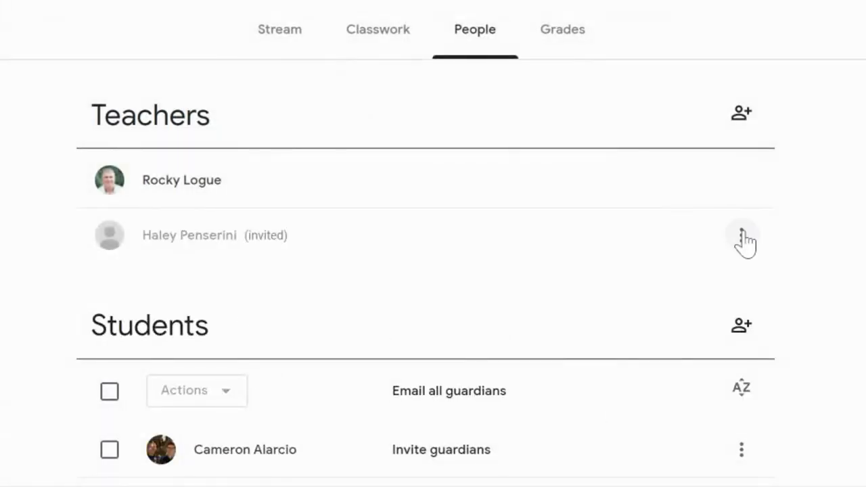
left_click(742, 238)
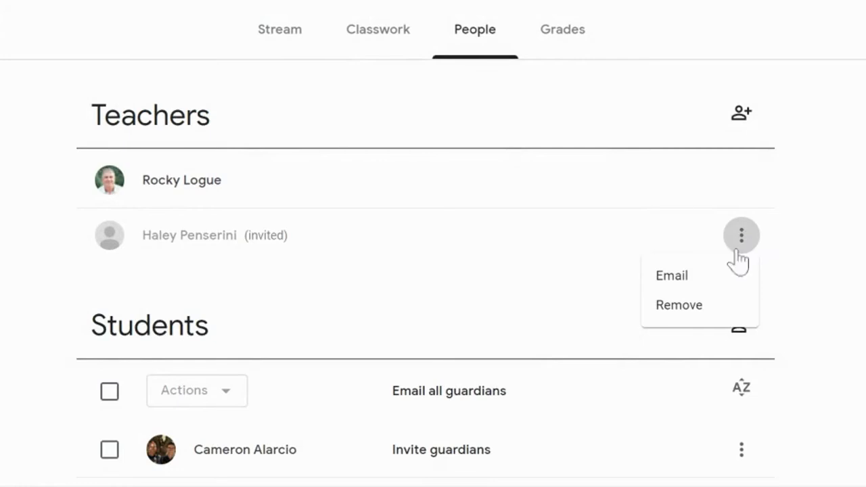
left_click(805, 241)
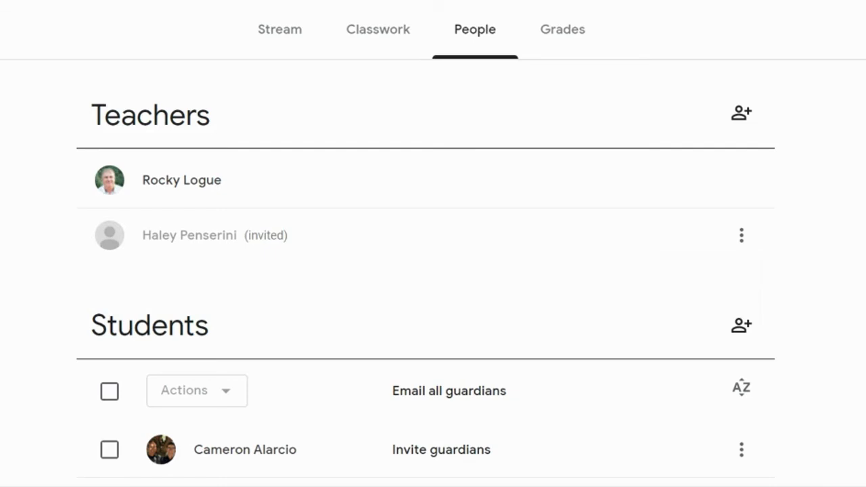
scroll(426, 279, "down", 2)
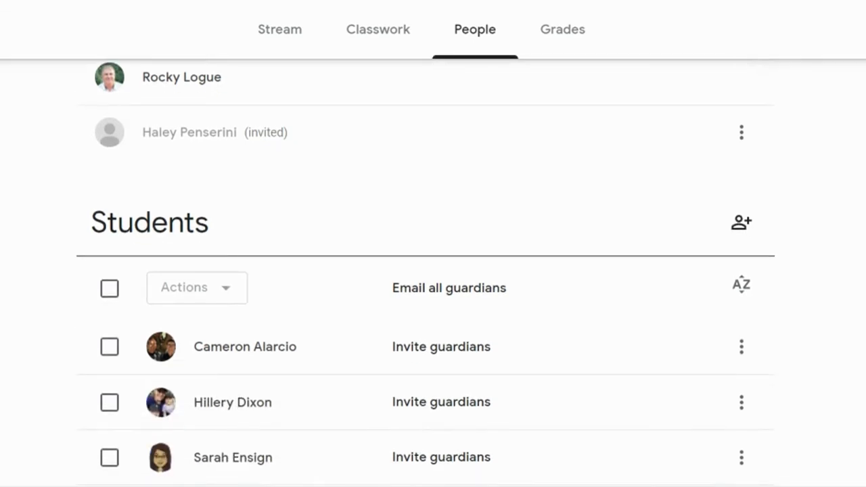
scroll(426, 279, "down", 1)
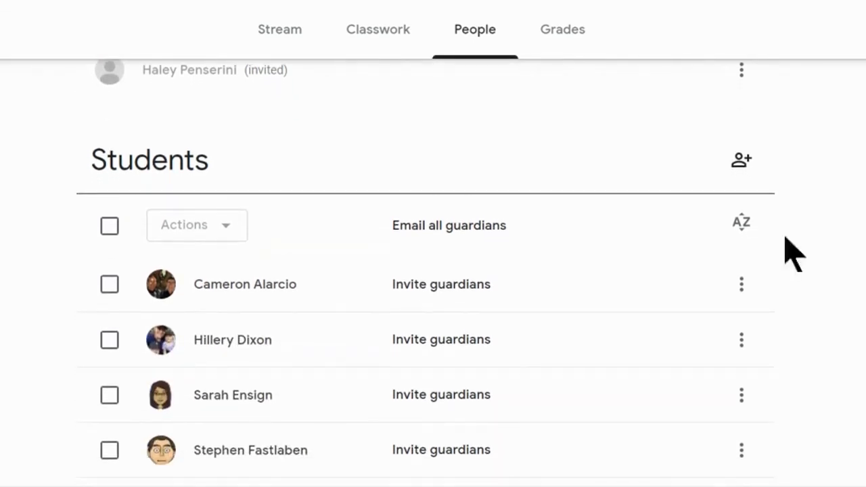
scroll(27, 306, "down", 1)
scroll(27, 306, "down", 3)
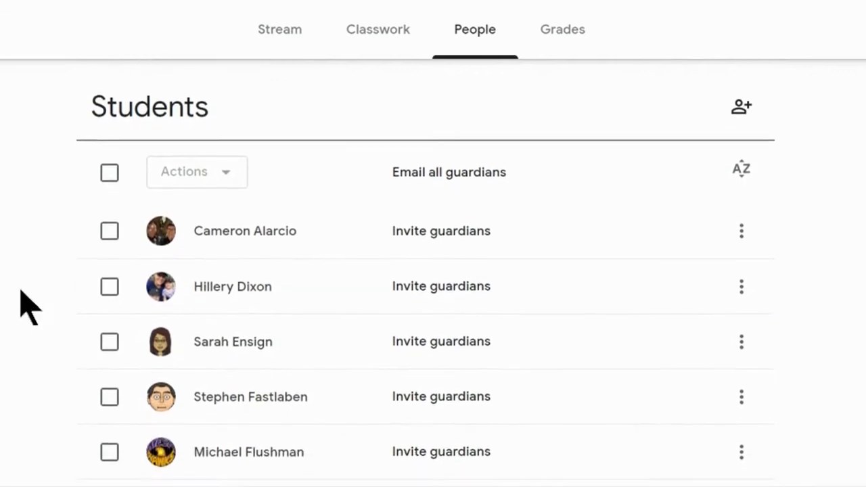
scroll(426, 279, "down", 1)
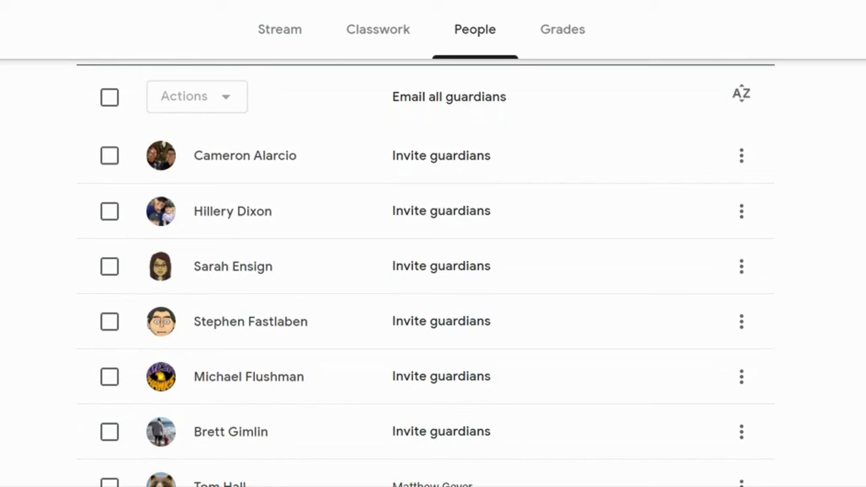
scroll(426, 276, "down", 2)
scroll(425, 276, "up", 1)
scroll(425, 275, "down", 2)
scroll(426, 275, "up", 1)
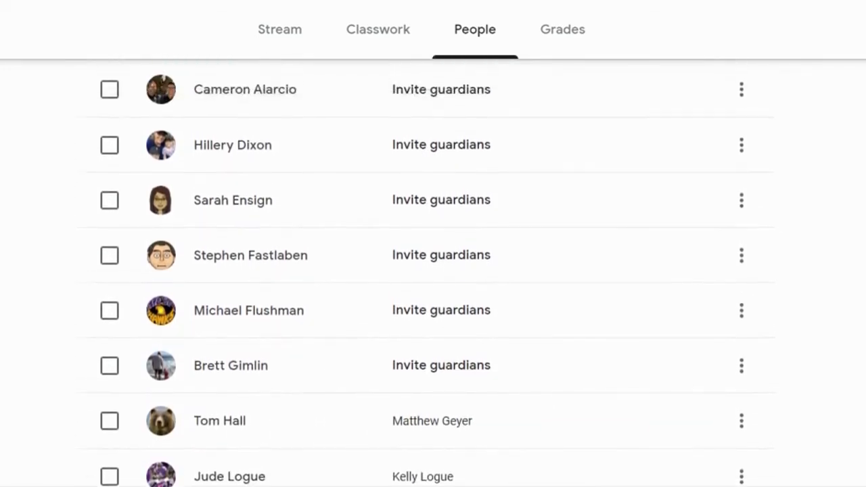
scroll(425, 276, "up", 1)
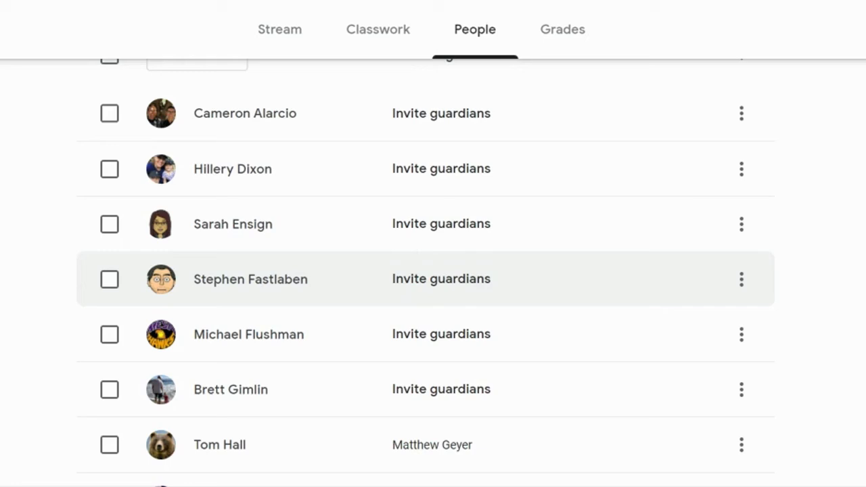
scroll(441, 278, "down", 2)
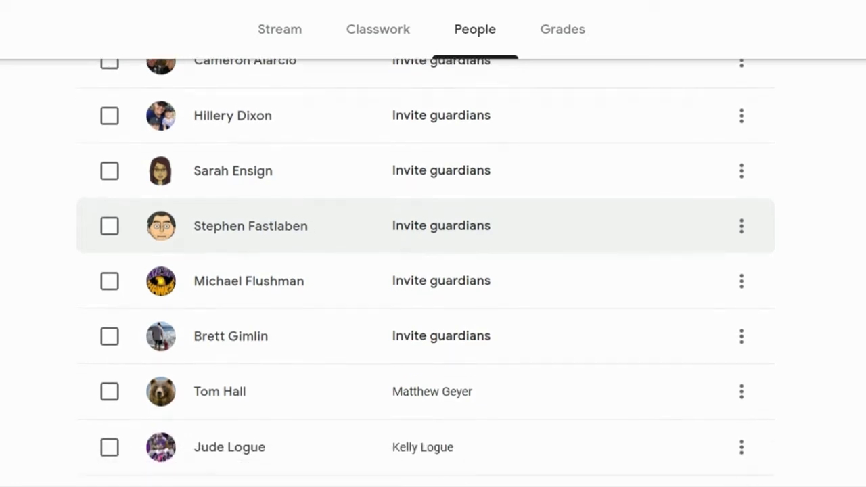
scroll(441, 316, "down", 1)
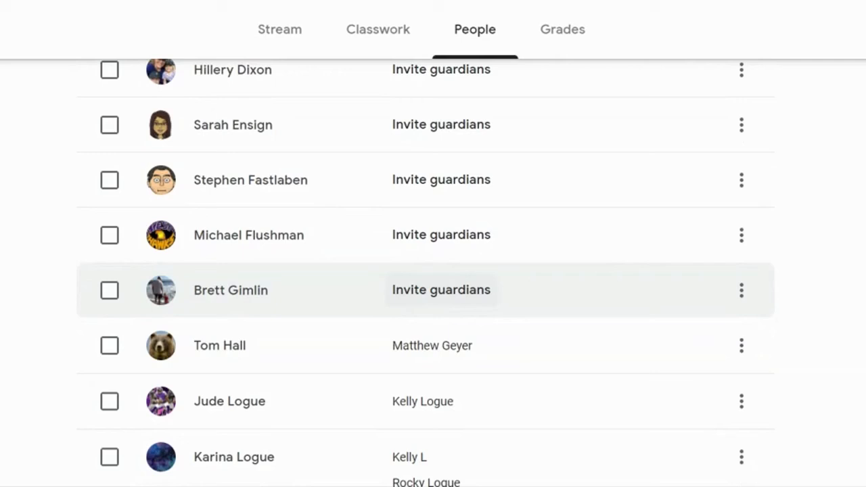
scroll(441, 295, "down", 2)
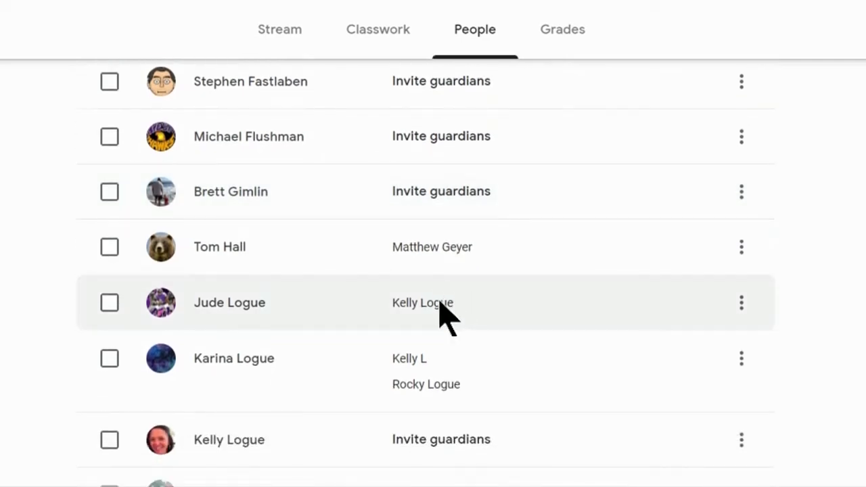
scroll(440, 311, "down", 1)
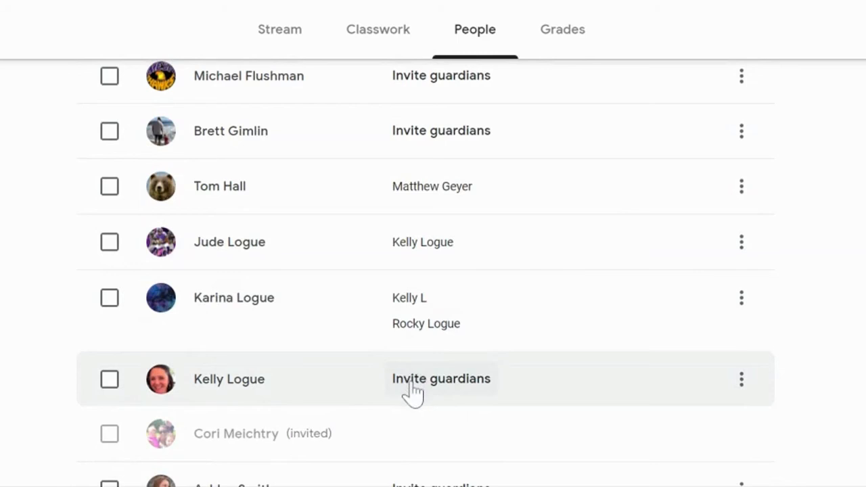
- Send a guardian invitation to the person found by searching the guardian's name, leaving it pending
left_click(412, 392)
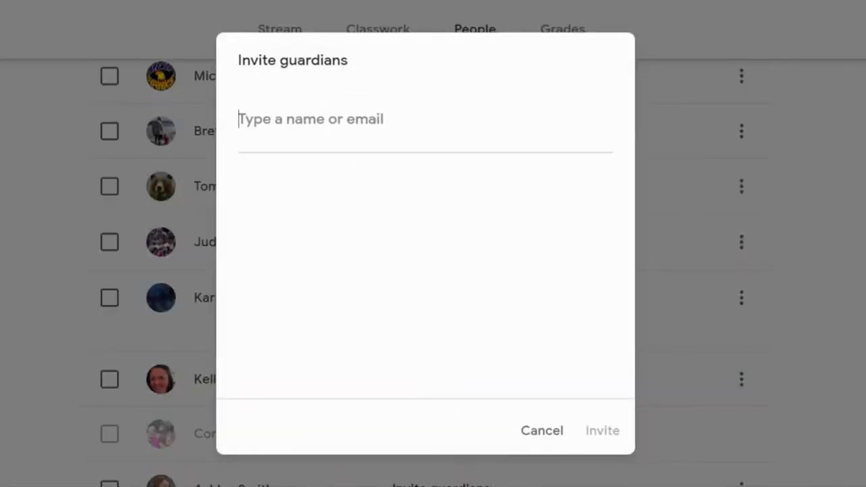
type("rlogue")
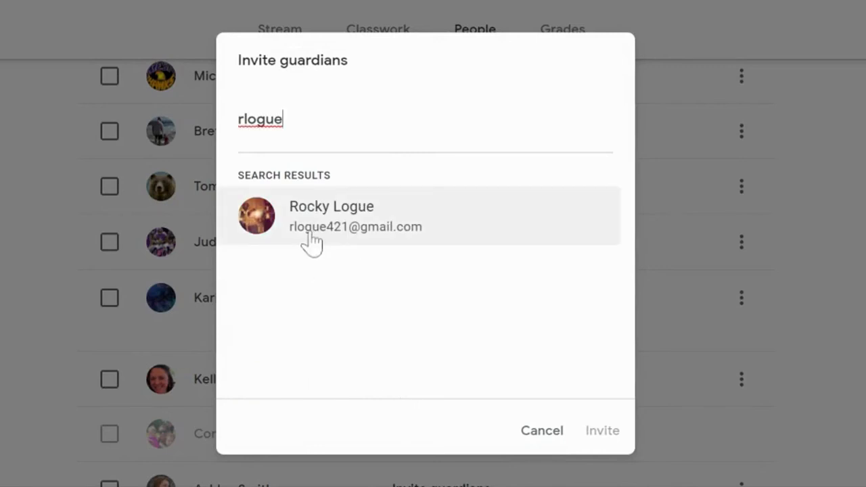
left_click(308, 242)
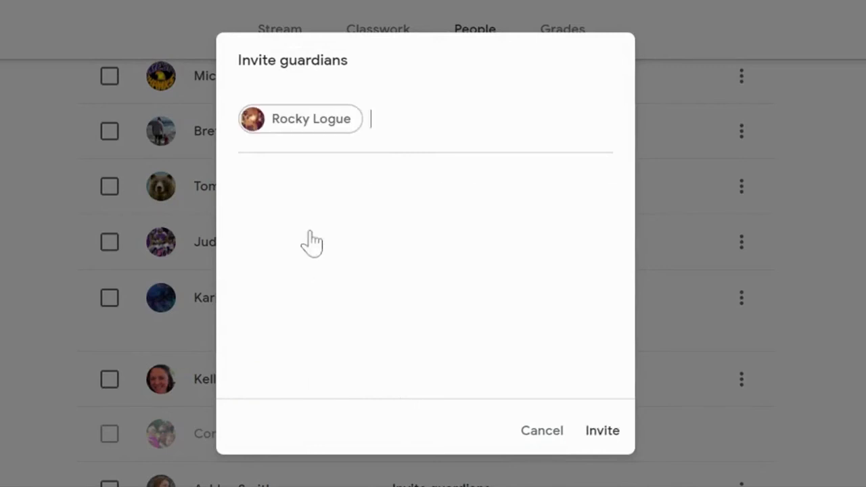
left_click(604, 433)
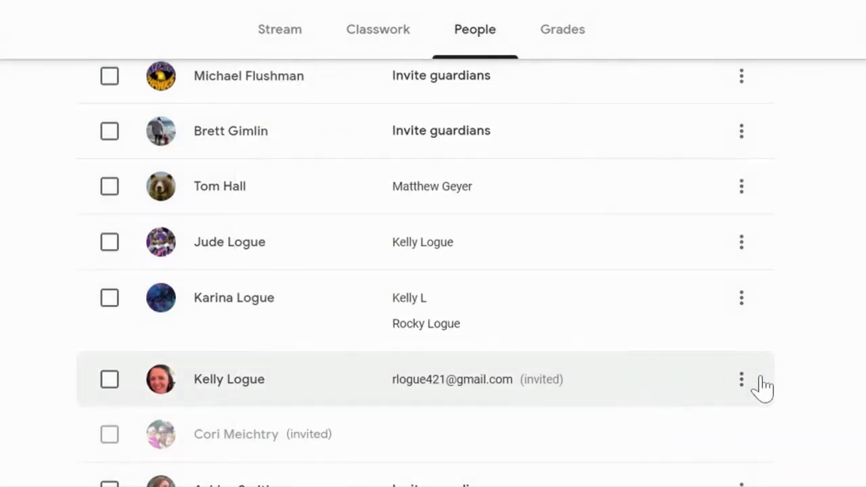
left_click(742, 380)
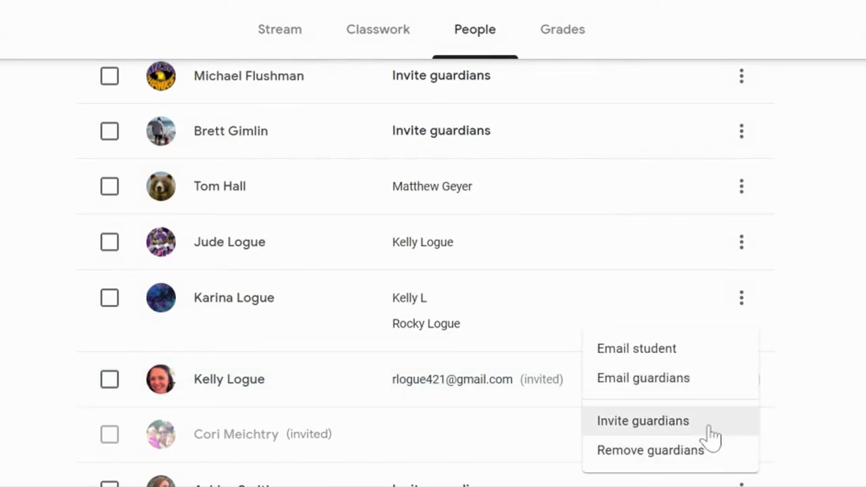
left_click(806, 365)
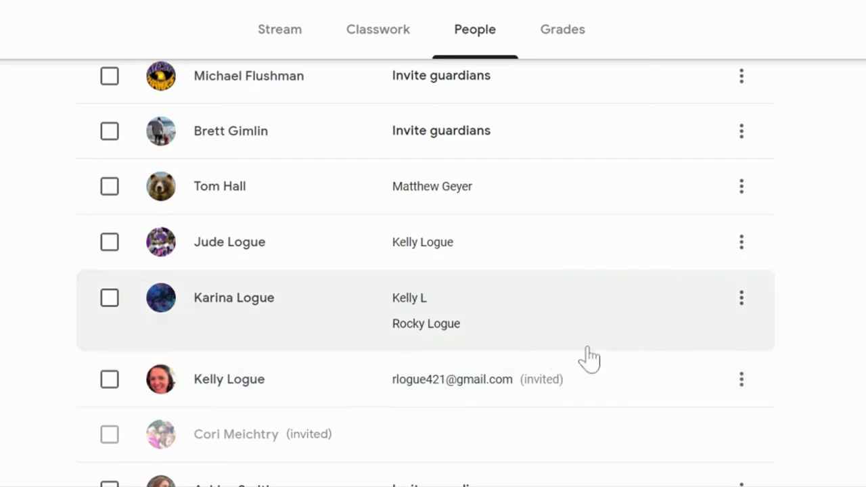
- Mute the first student in the roster using the Actions menu and confirm Mute
scroll(589, 358, "down", 1)
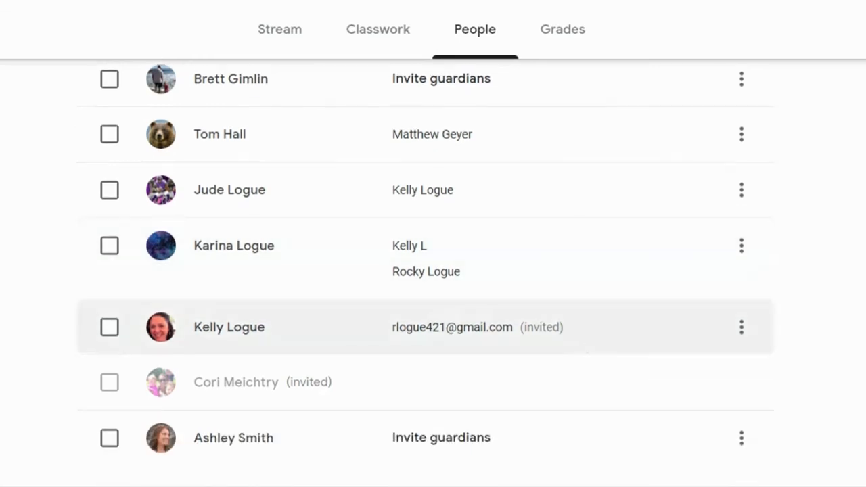
scroll(425, 272, "up", 10)
scroll(425, 273, "down", 2)
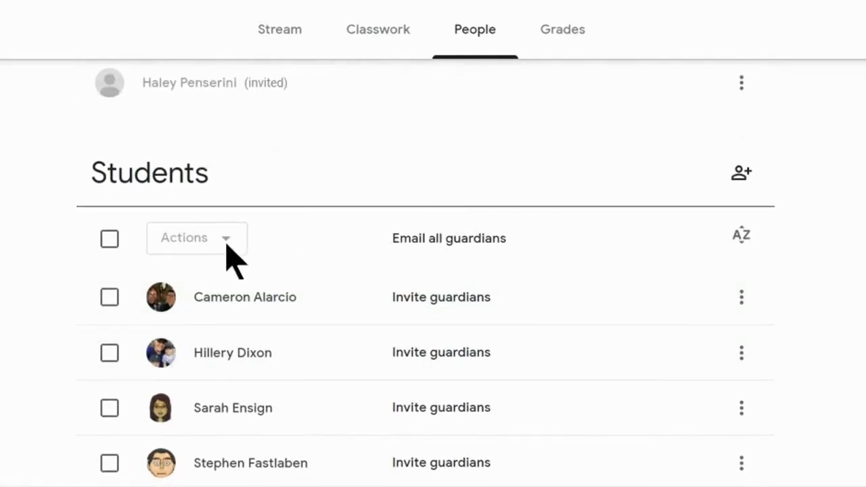
scroll(213, 307, "down", 1)
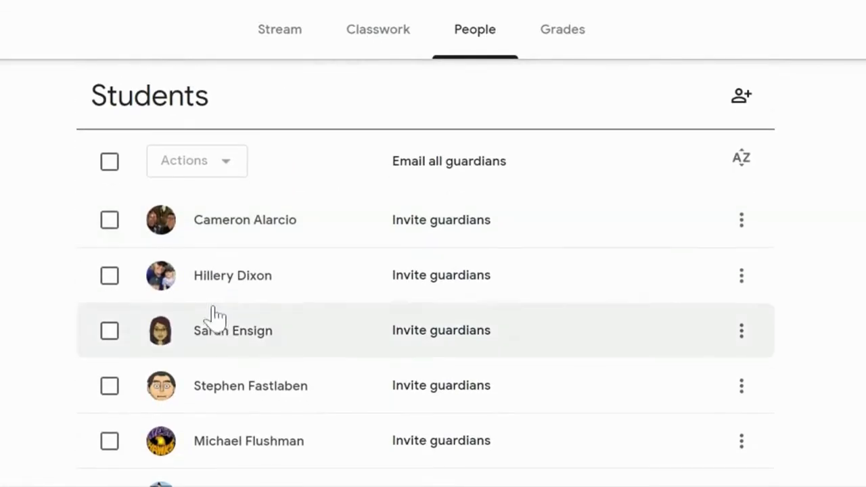
left_click(108, 222)
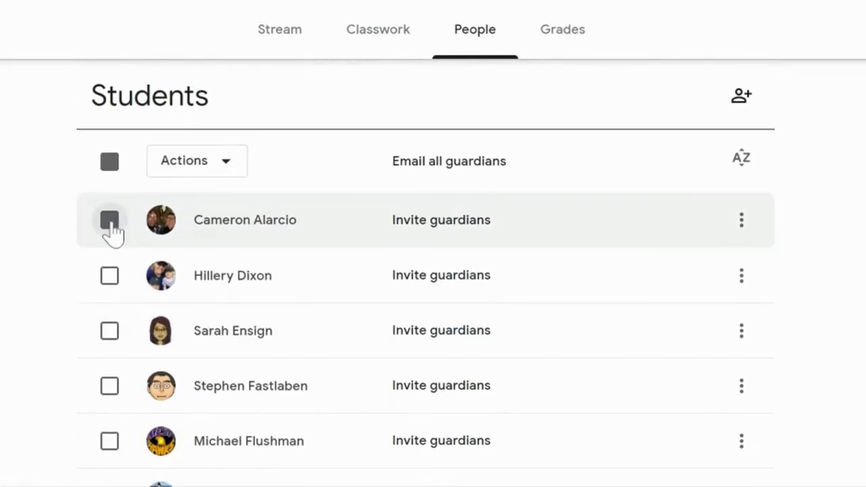
left_click(194, 174)
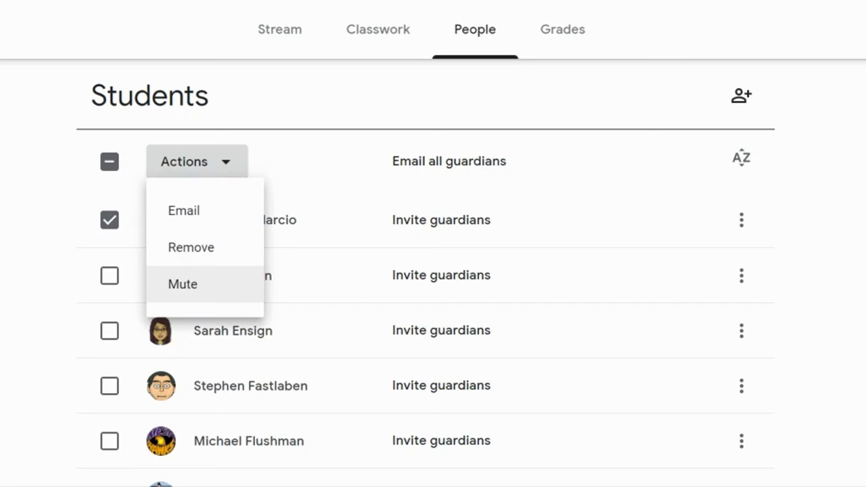
left_click(212, 292)
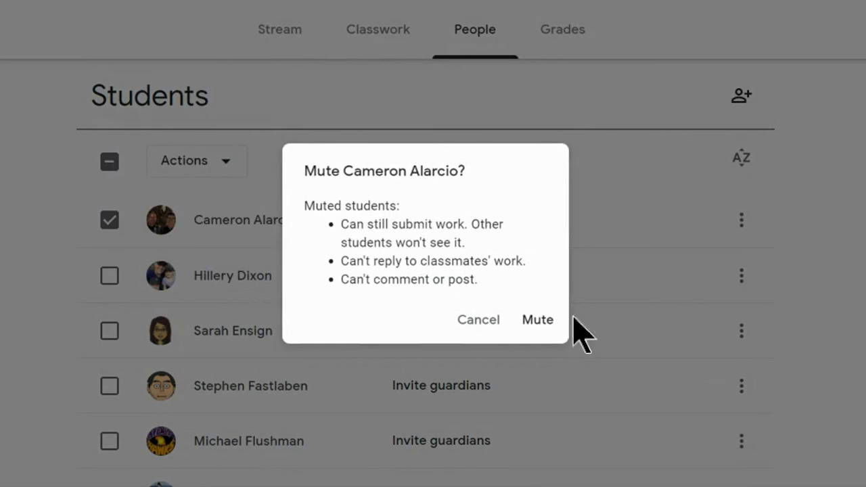
left_click(528, 325)
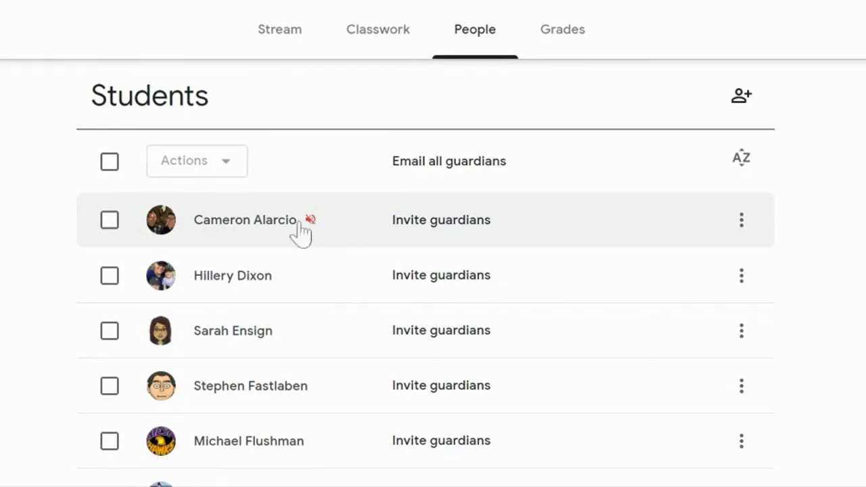
- Unmute that first student using the Actions menu and confirm Unmute
left_click(109, 220)
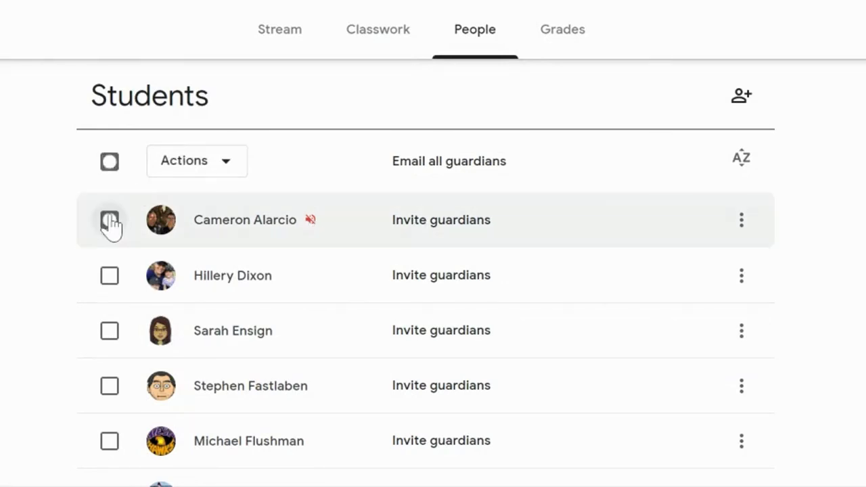
left_click(194, 162)
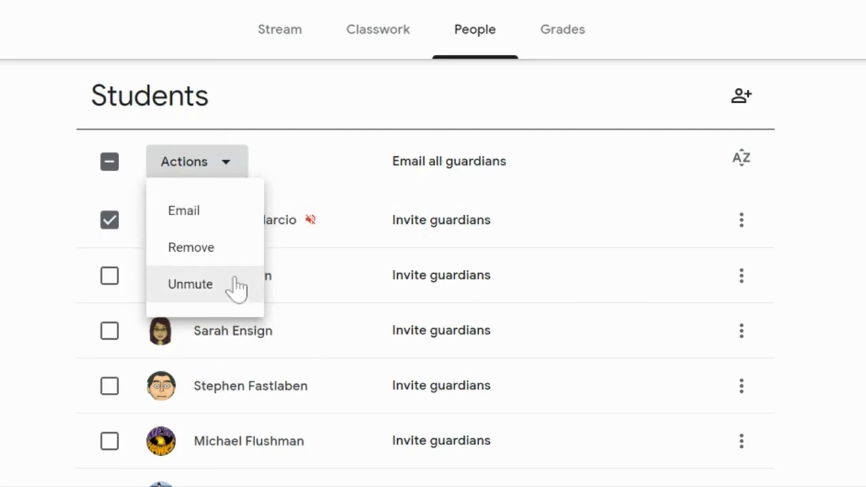
left_click(220, 296)
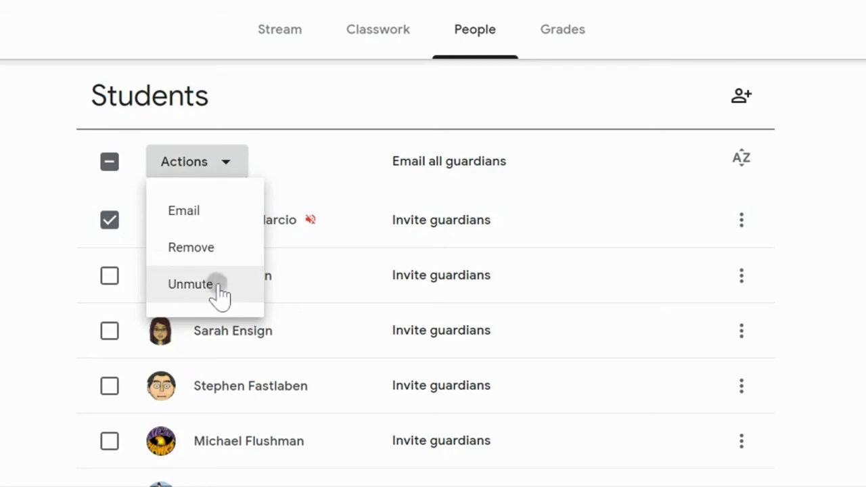
left_click(521, 323)
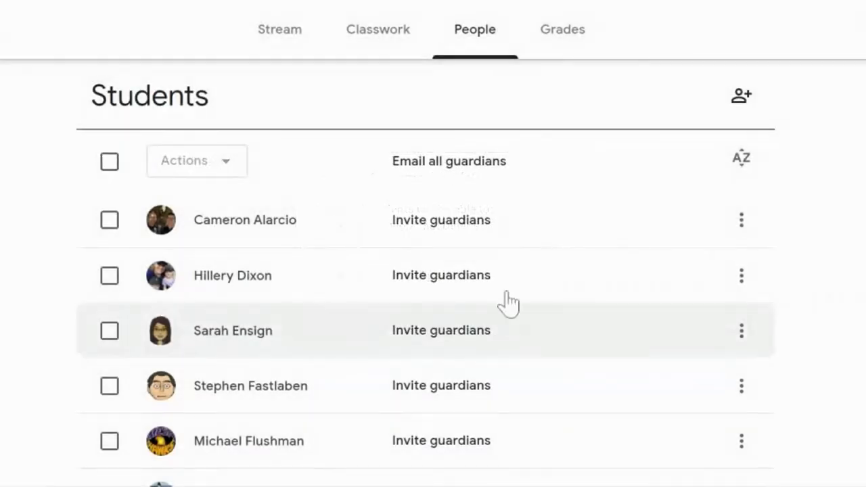
scroll(327, 251, "down", 5)
scroll(327, 252, "up", 4)
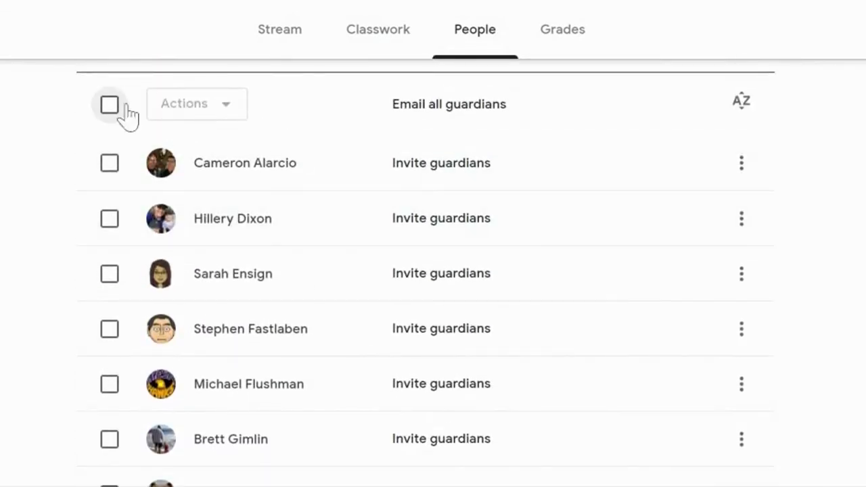
left_click(108, 106)
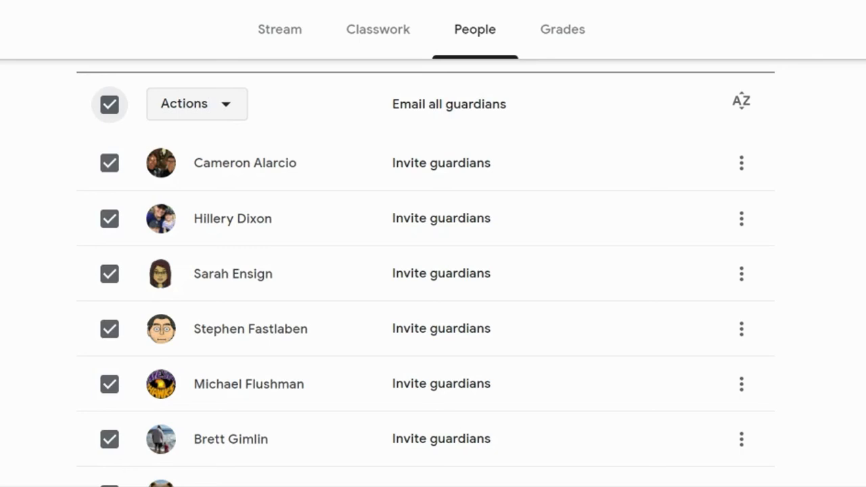
scroll(229, 219, "down", 4)
scroll(228, 218, "up", 2)
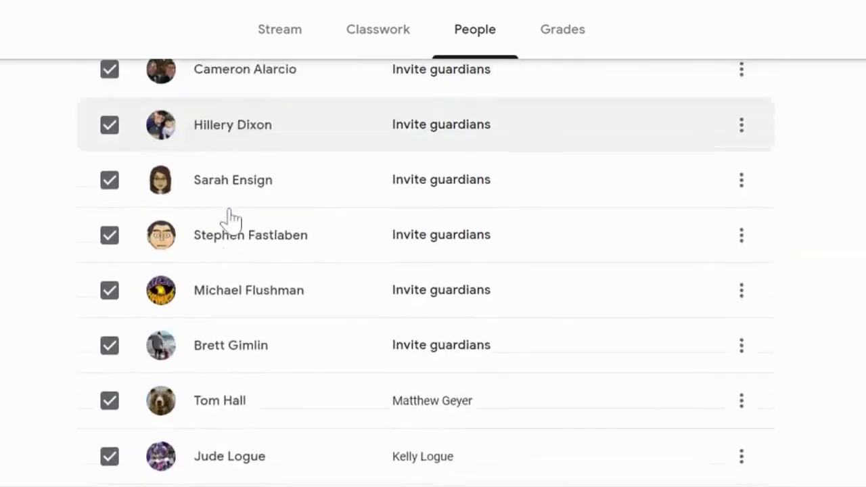
scroll(230, 219, "up", 2)
scroll(232, 222, "down", 1)
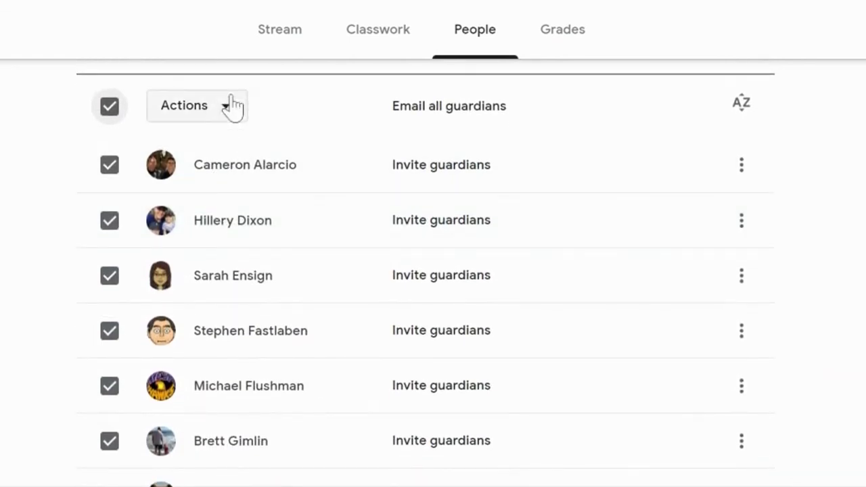
left_click(227, 113)
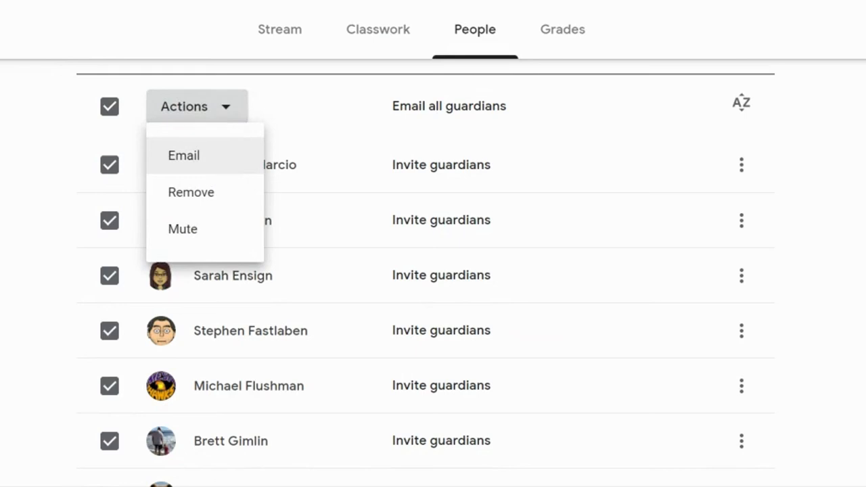
left_click(112, 116)
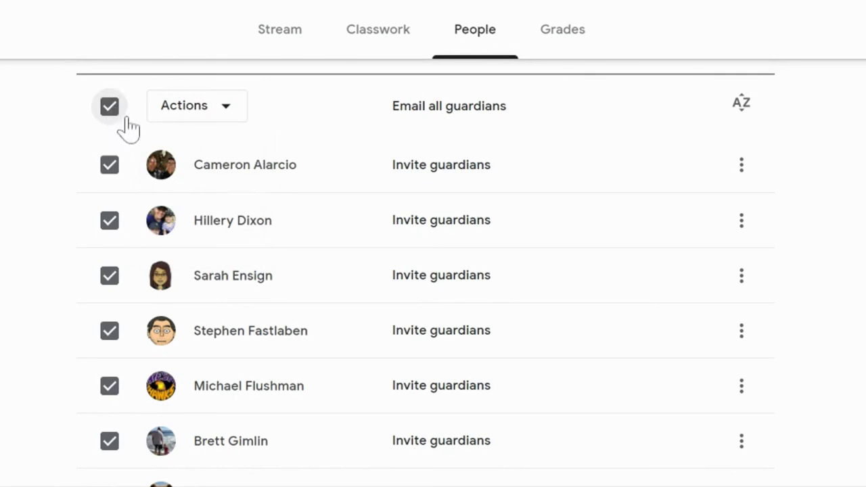
left_click(111, 109)
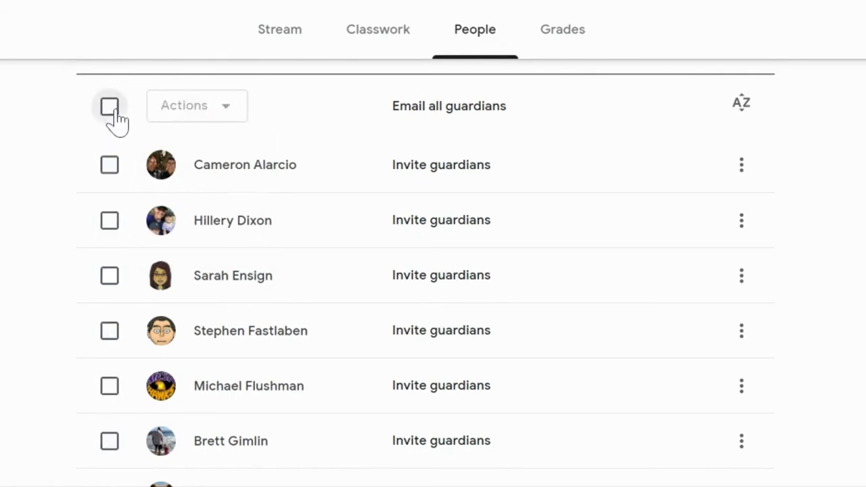
- View the Test Class grades table, then return to the class Stream page
left_click(576, 49)
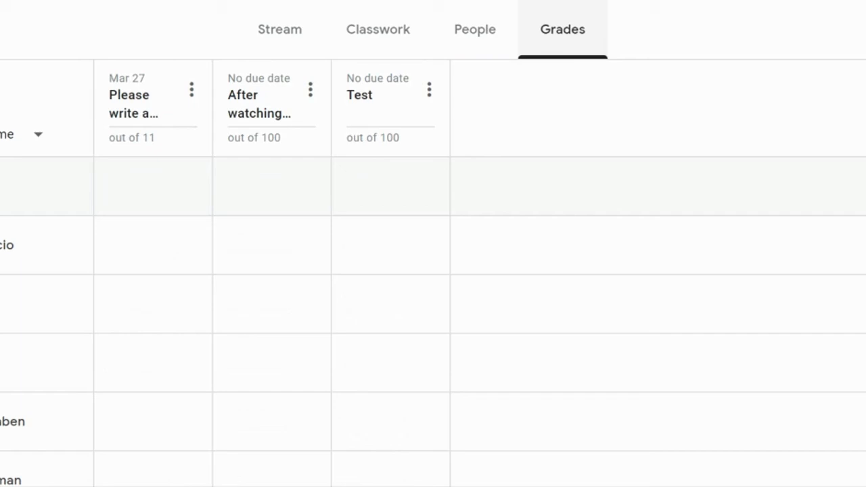
left_click(1, 26)
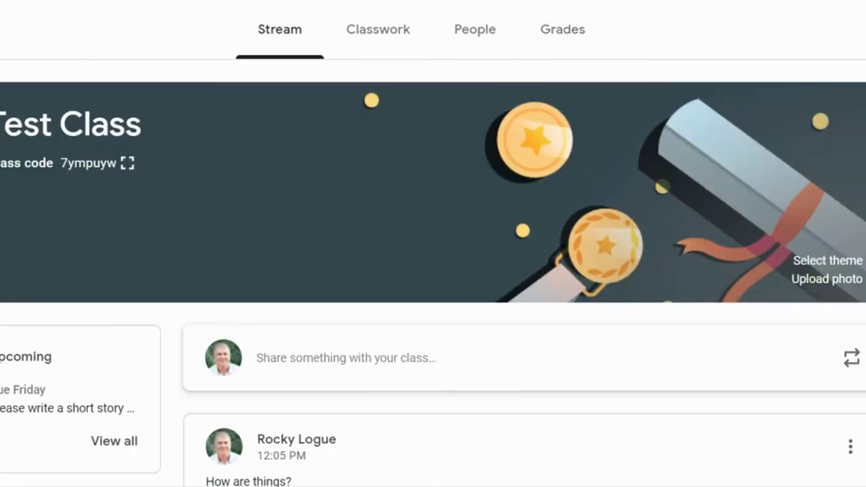